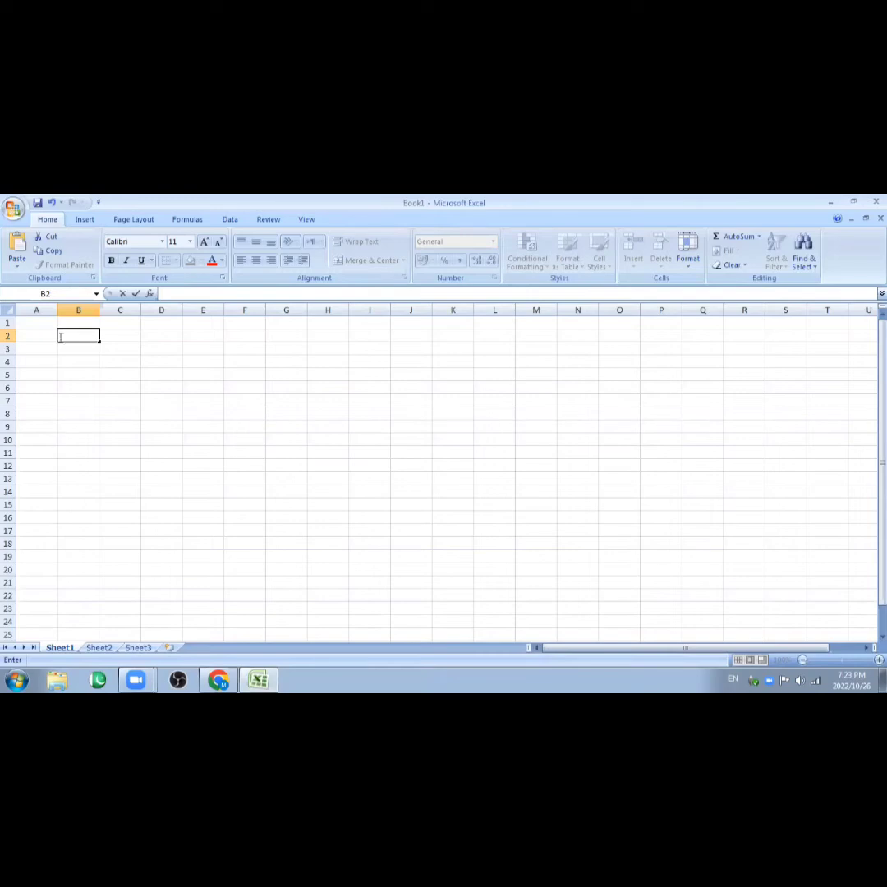
- Enter the date 26.10.22 in cell B2 and widen columns B and C
double_click(64, 340)
text(26.10.22)
click(69, 345)
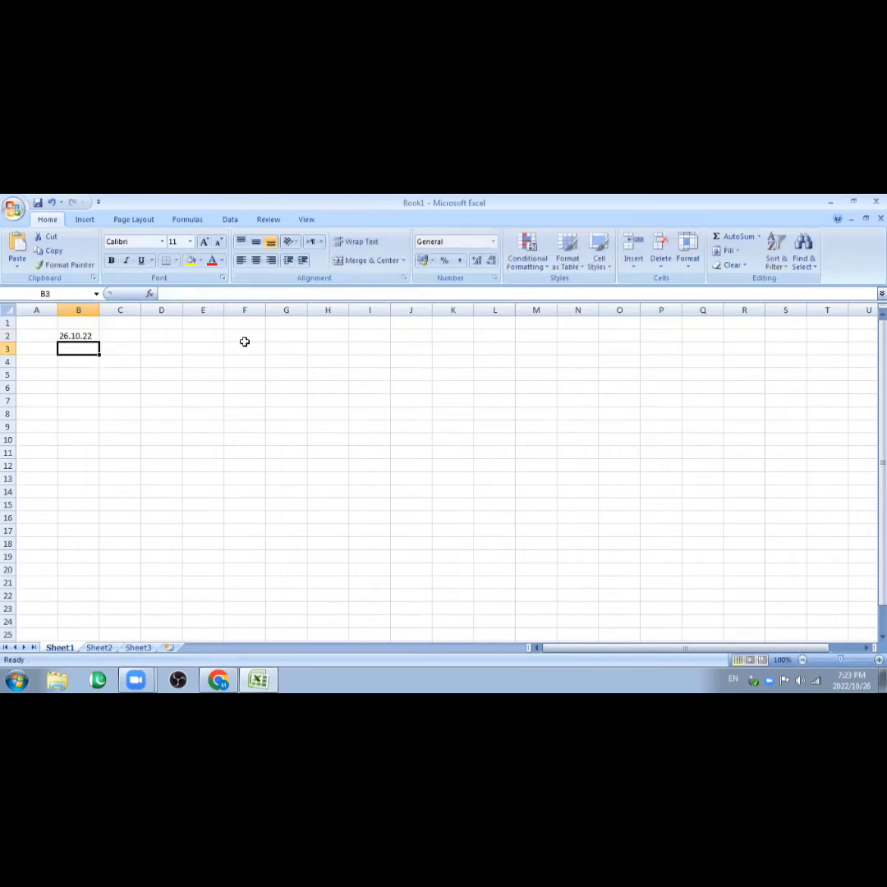
click(285, 338)
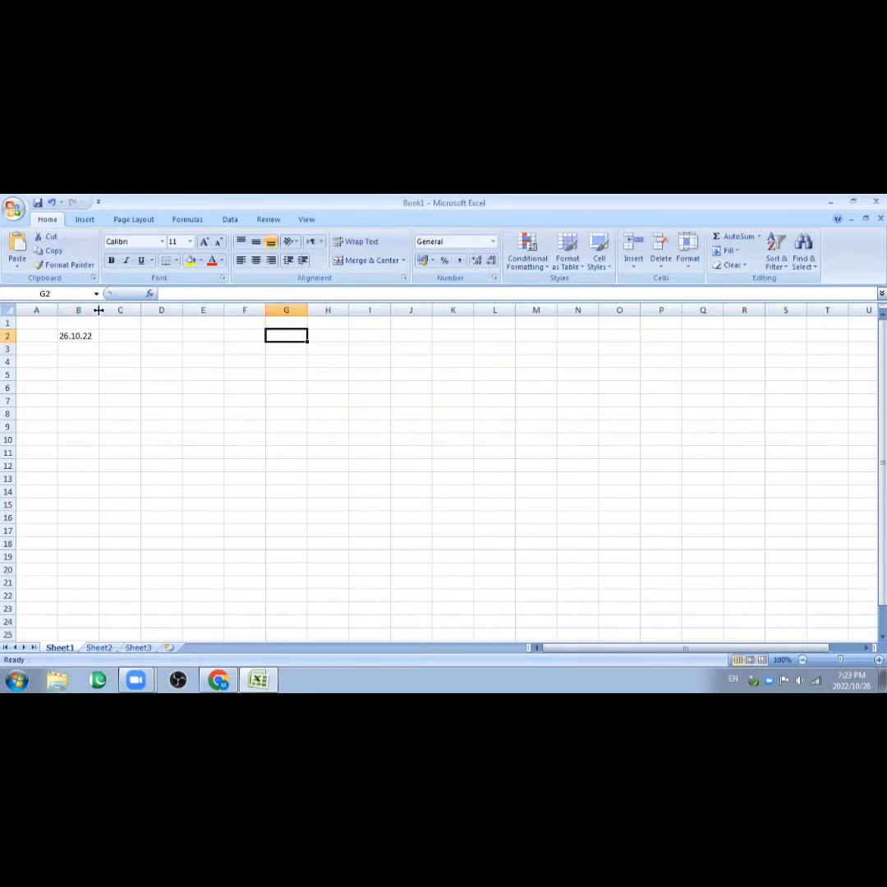
drag(98, 310, 189, 312)
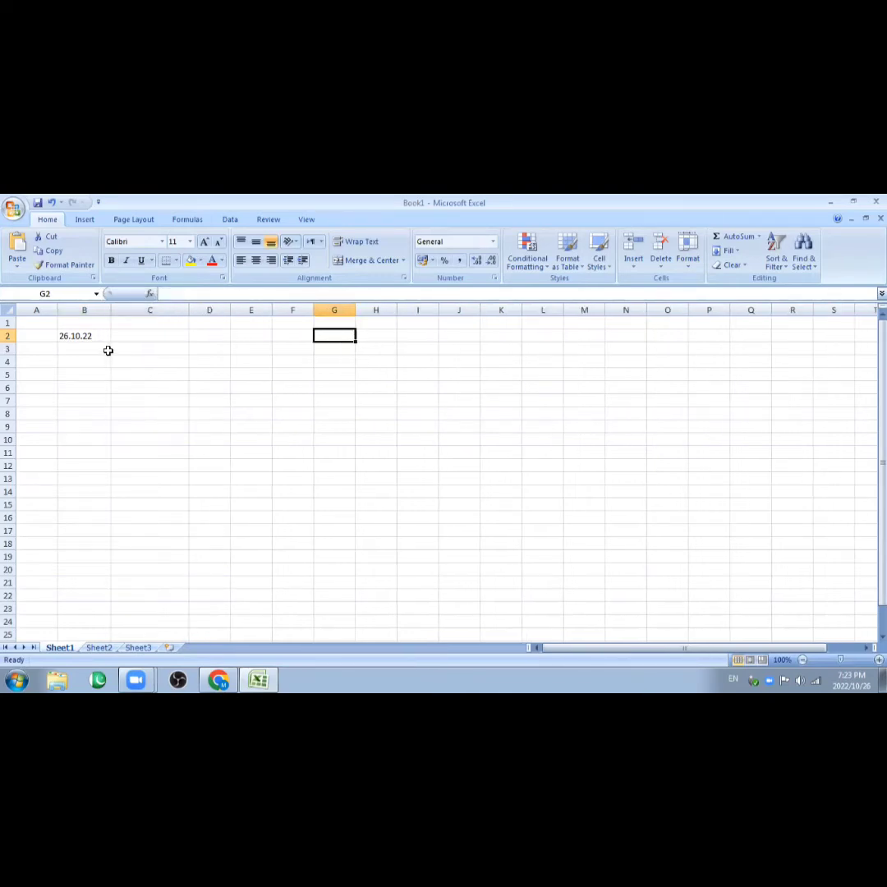
- Enter "awarenes" in cell C2 and fill it down through C10
click(125, 336)
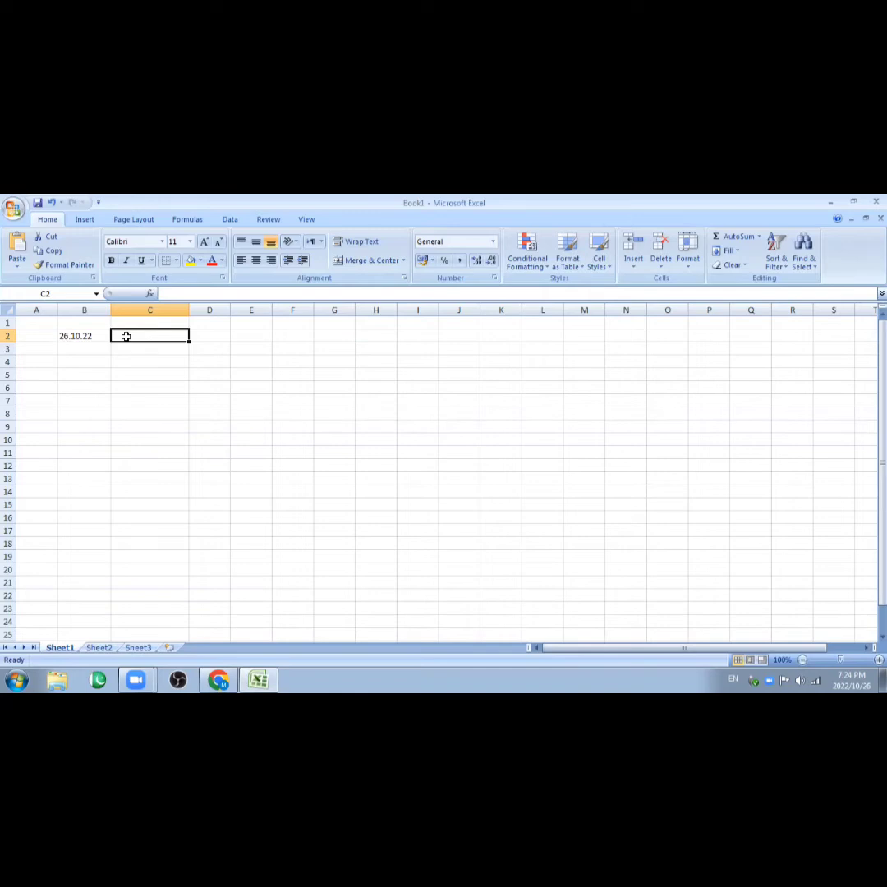
text(aw)
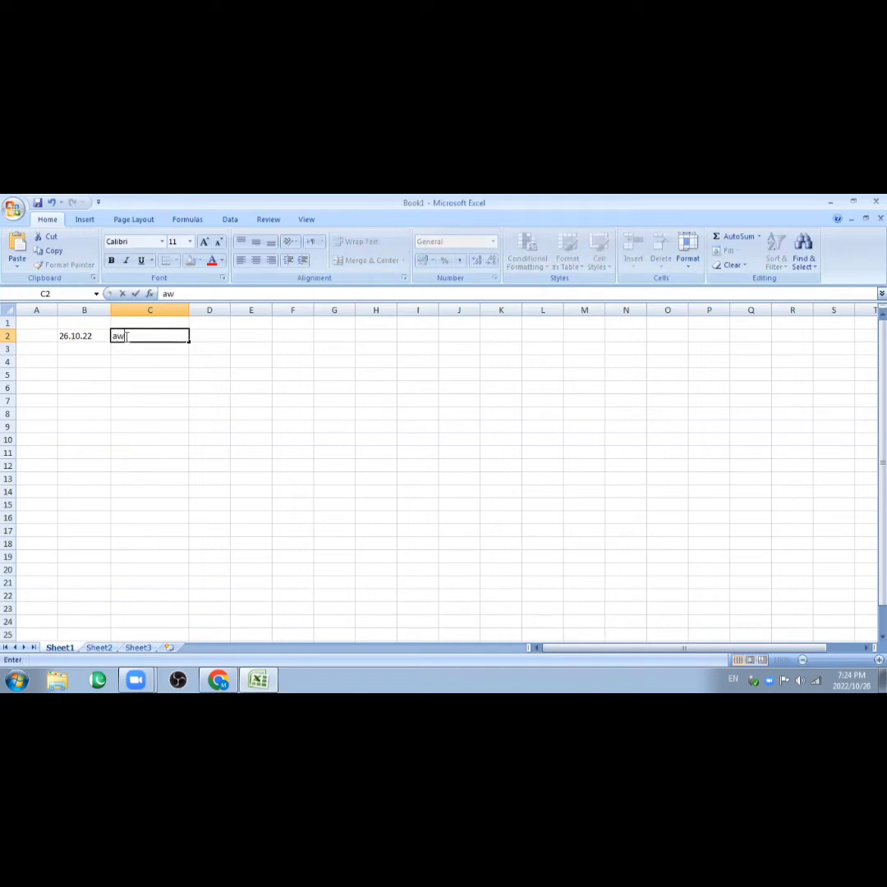
text(arenes)
drag(188, 342, 197, 448)
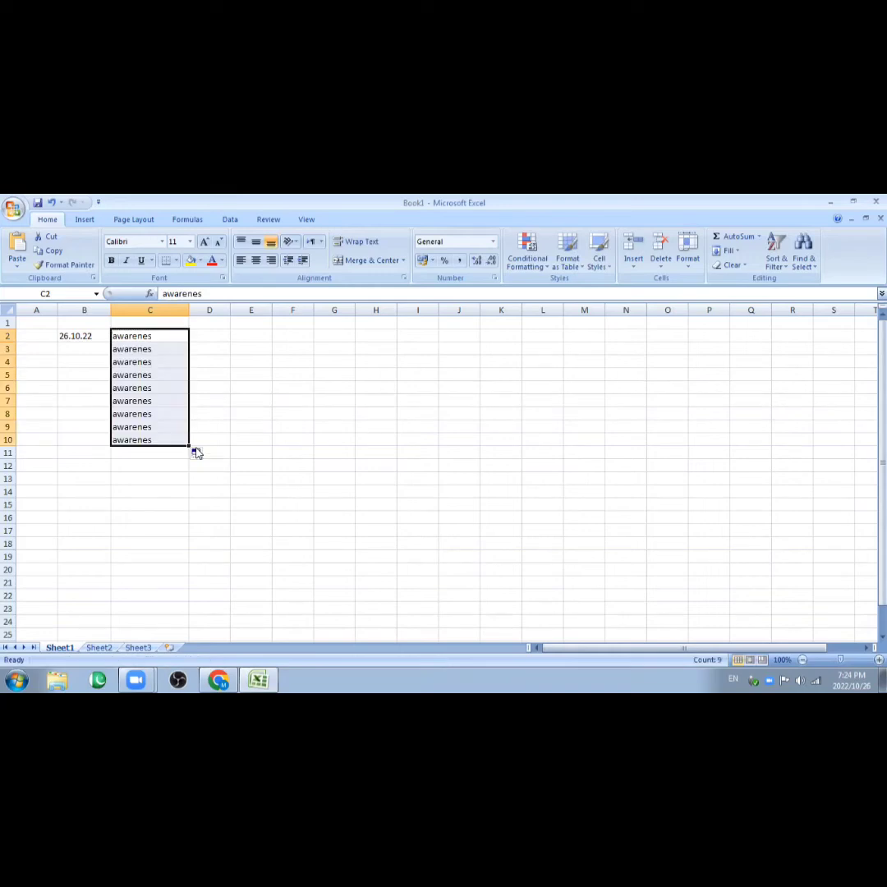
click(231, 401)
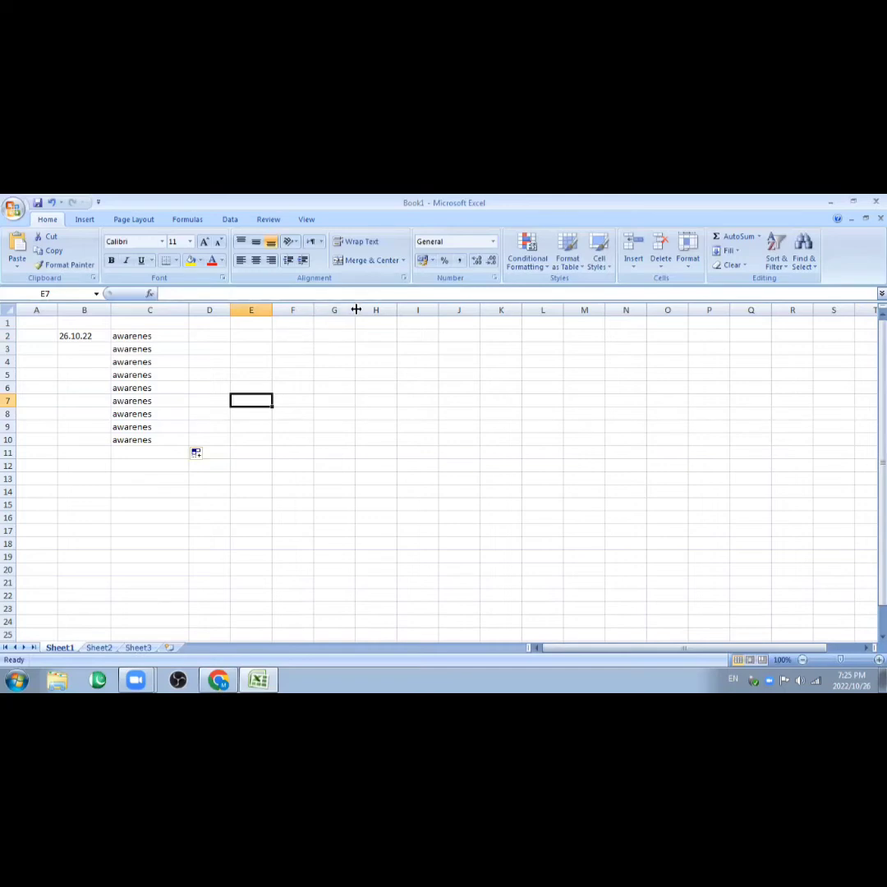
- Widen column G slightly and enter the heading "Awareness" in cell G2
drag(355, 309, 372, 311)
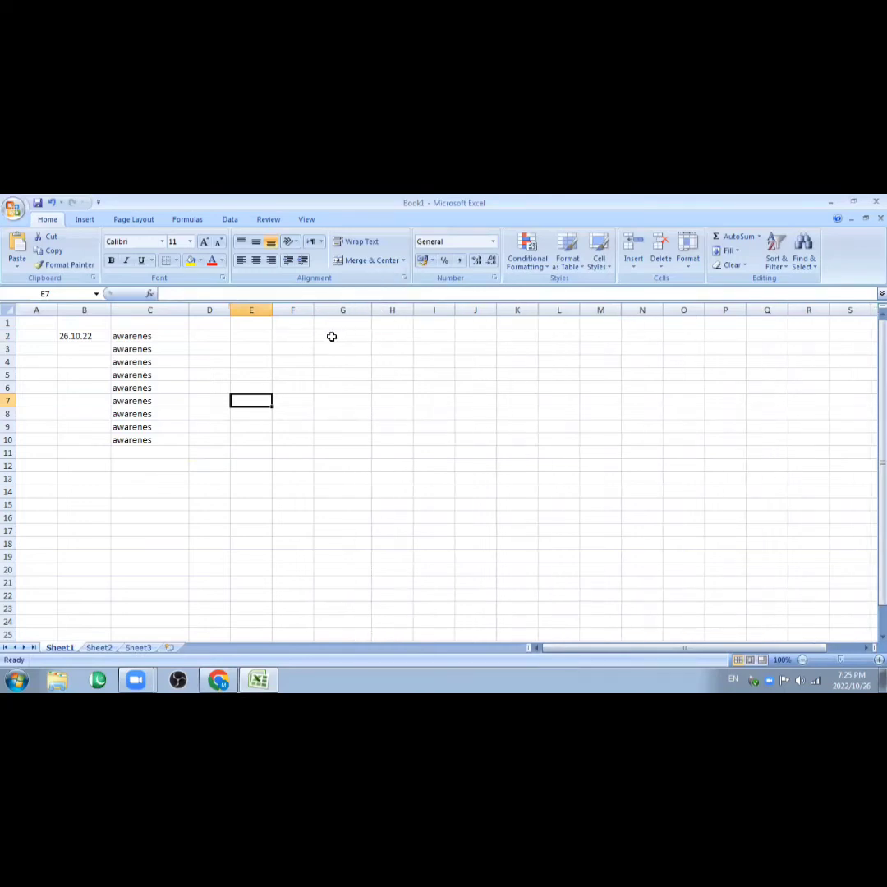
click(331, 336)
text(A)
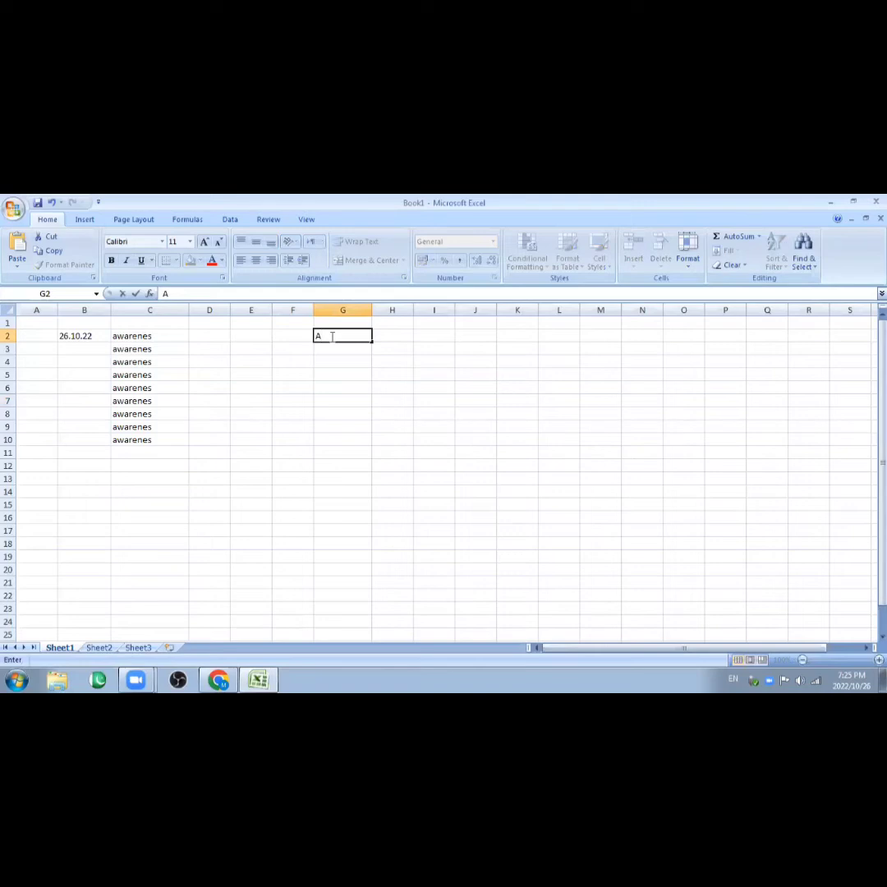
text(wareness)
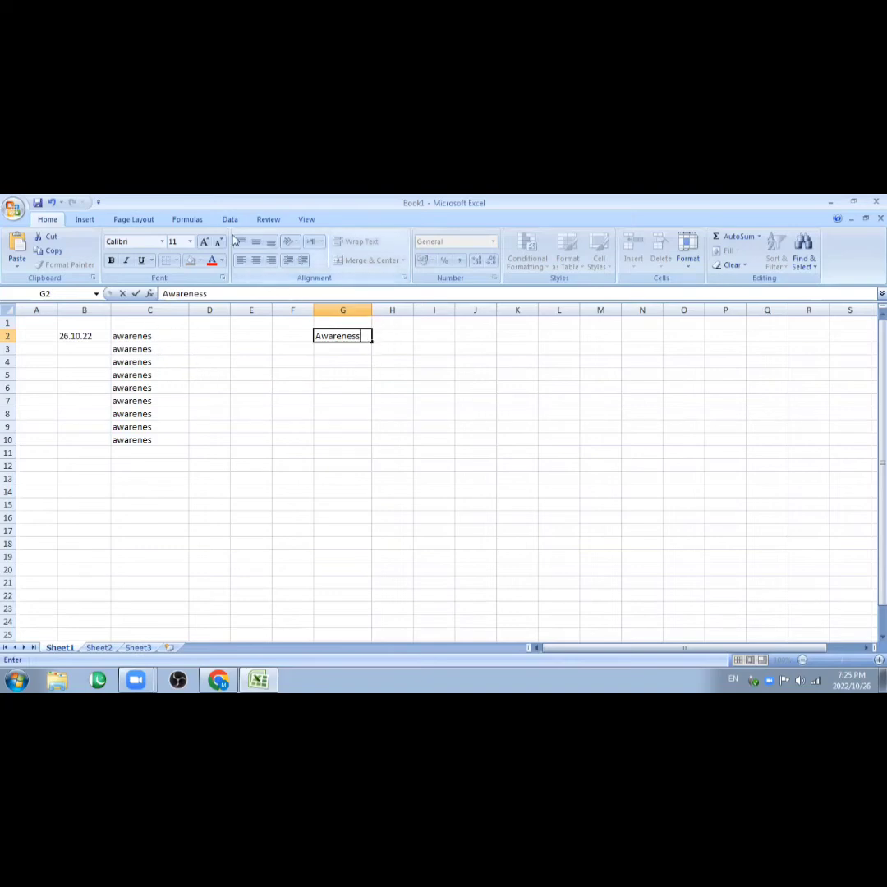
click(291, 386)
- Set the font size of the Awareness heading in G2 to 16
click(316, 336)
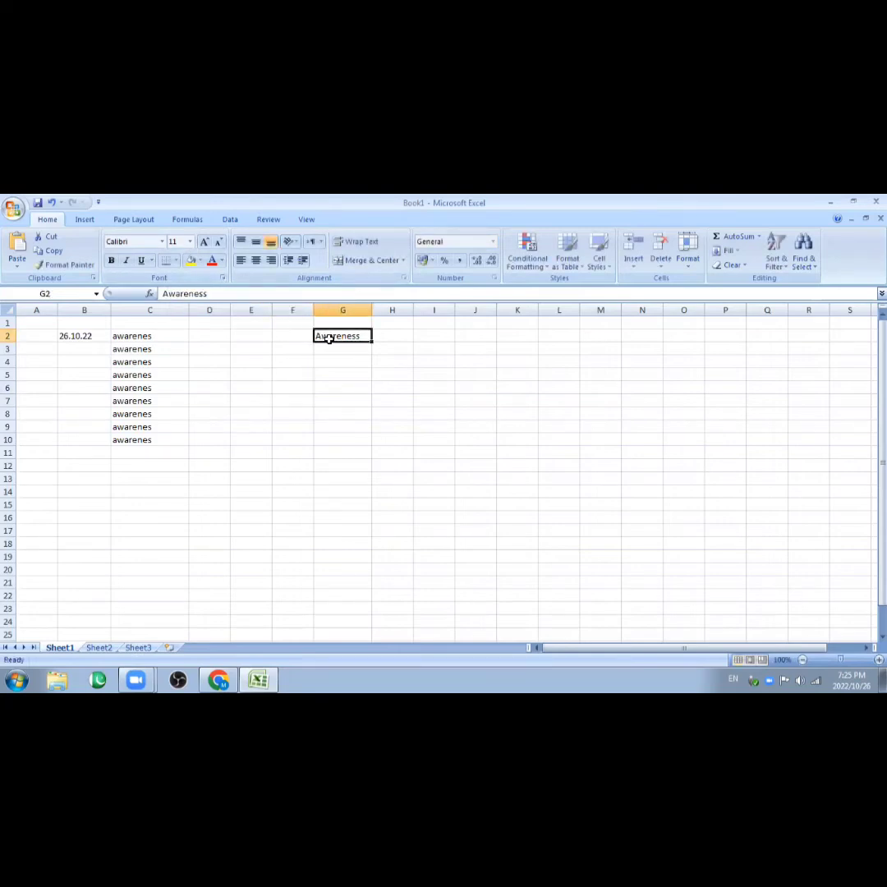
click(190, 242)
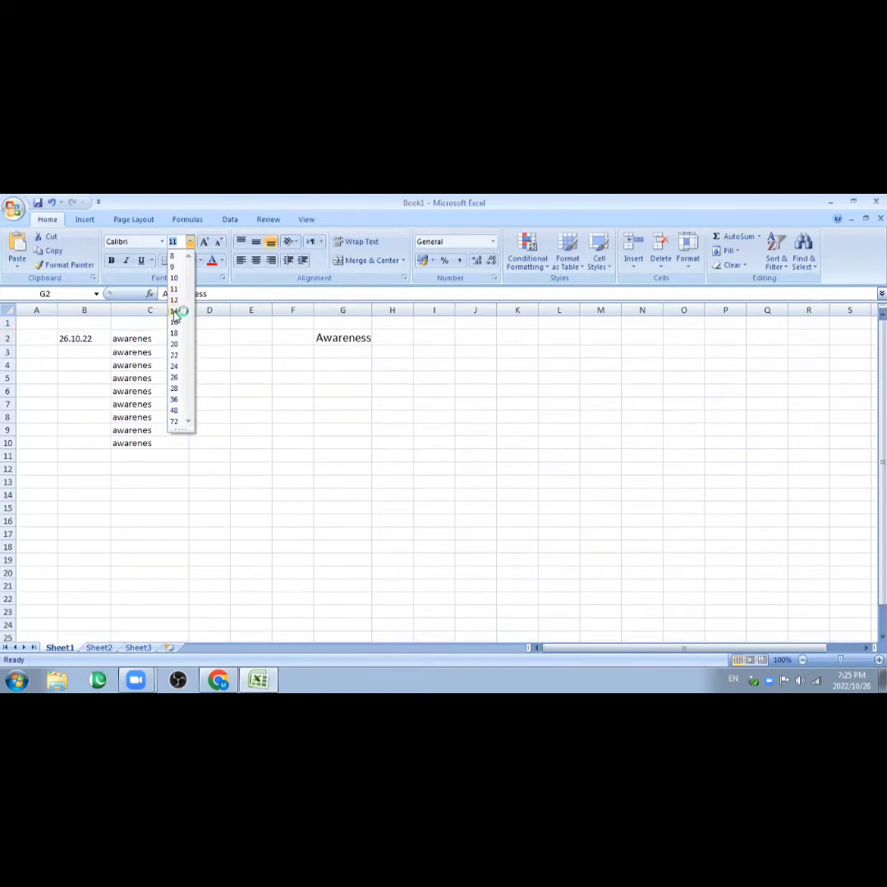
click(175, 310)
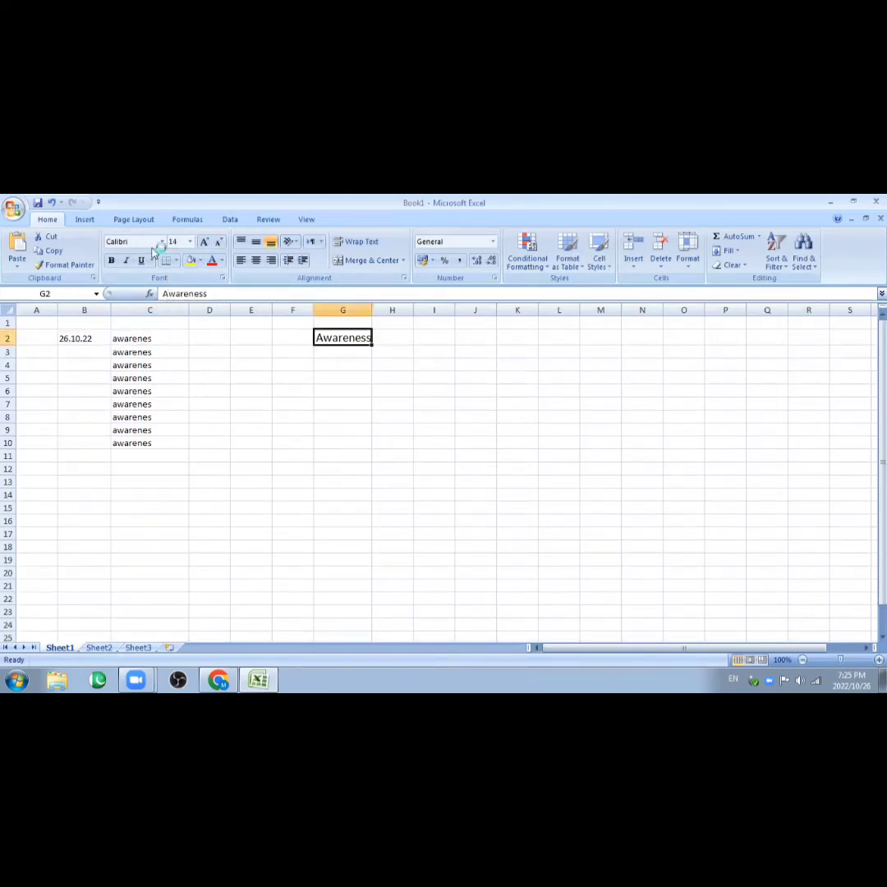
click(189, 242)
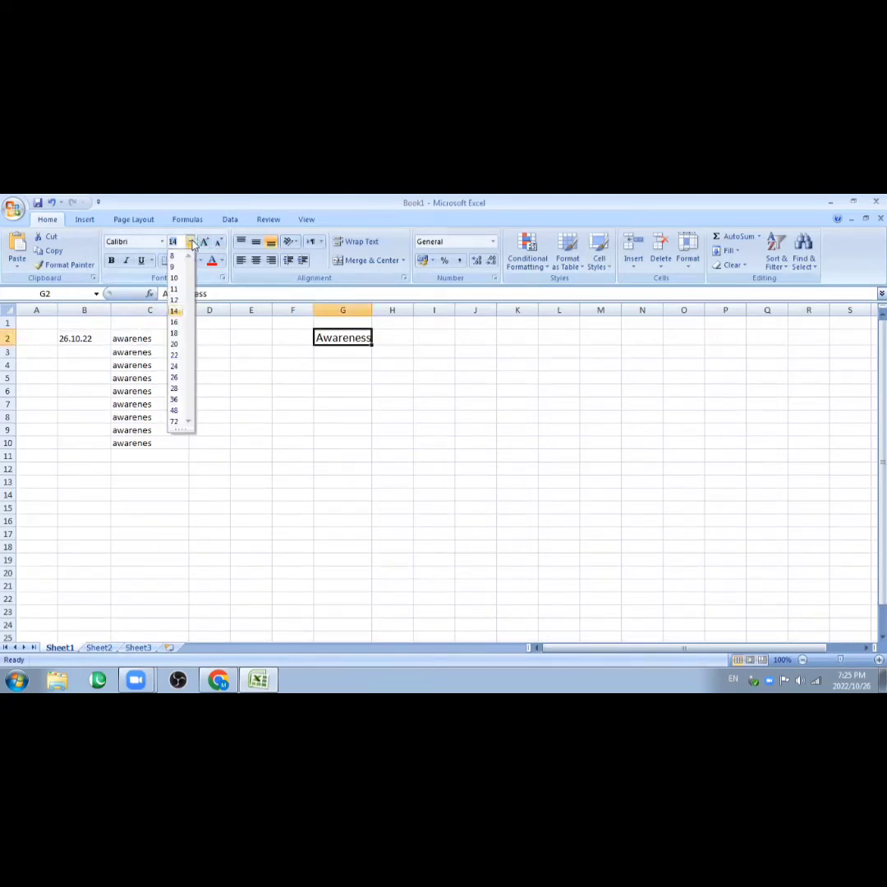
click(174, 322)
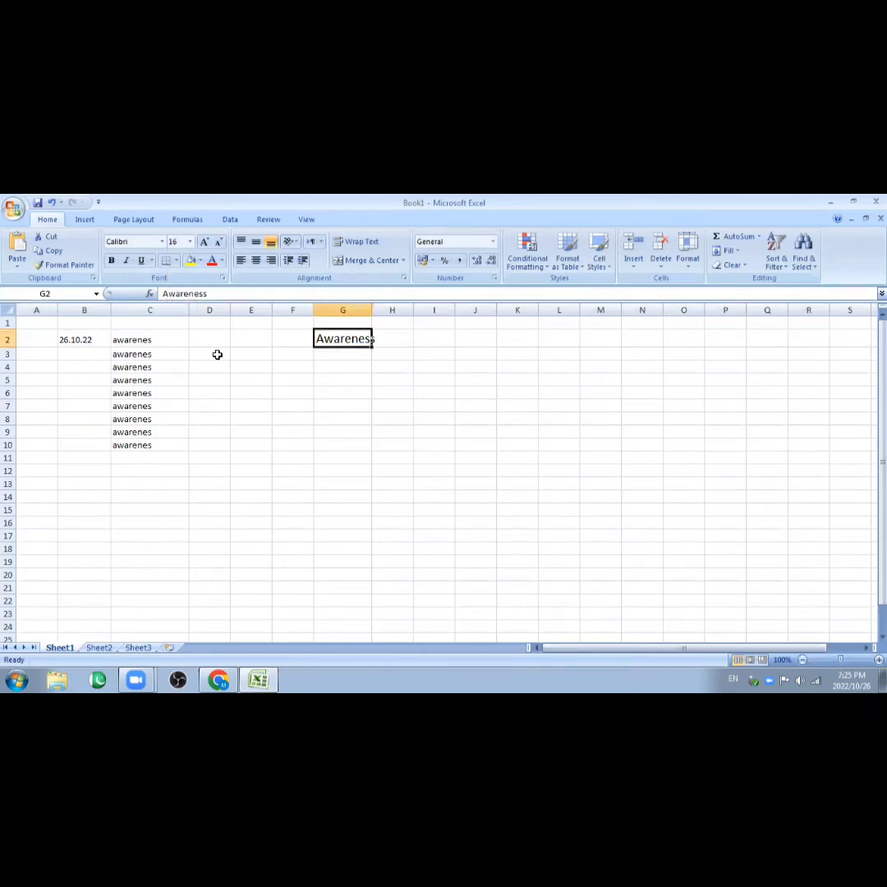
- Fill the heading row from B2 to L2 with the standard orange colour
drag(190, 334, 543, 343)
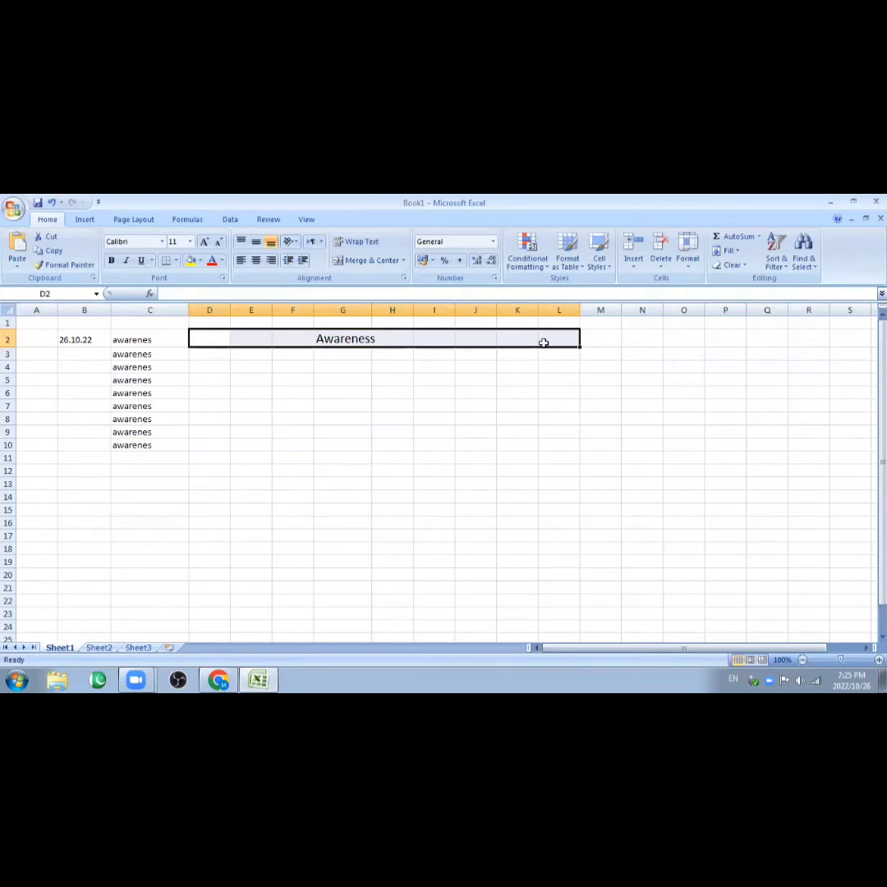
click(199, 261)
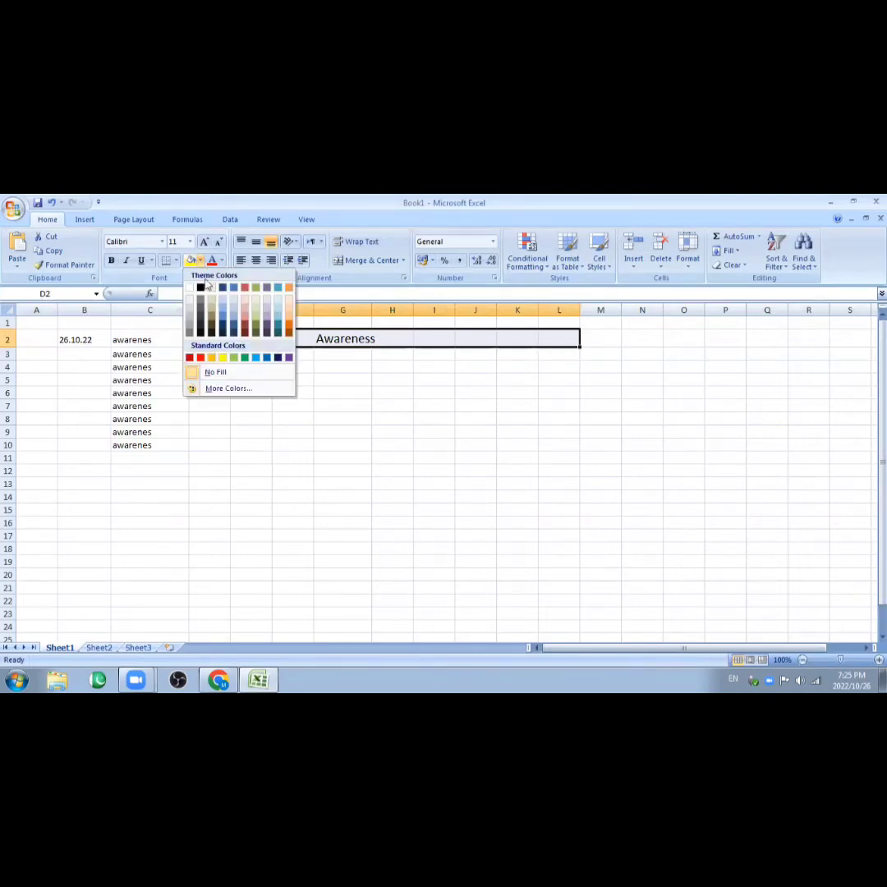
click(213, 357)
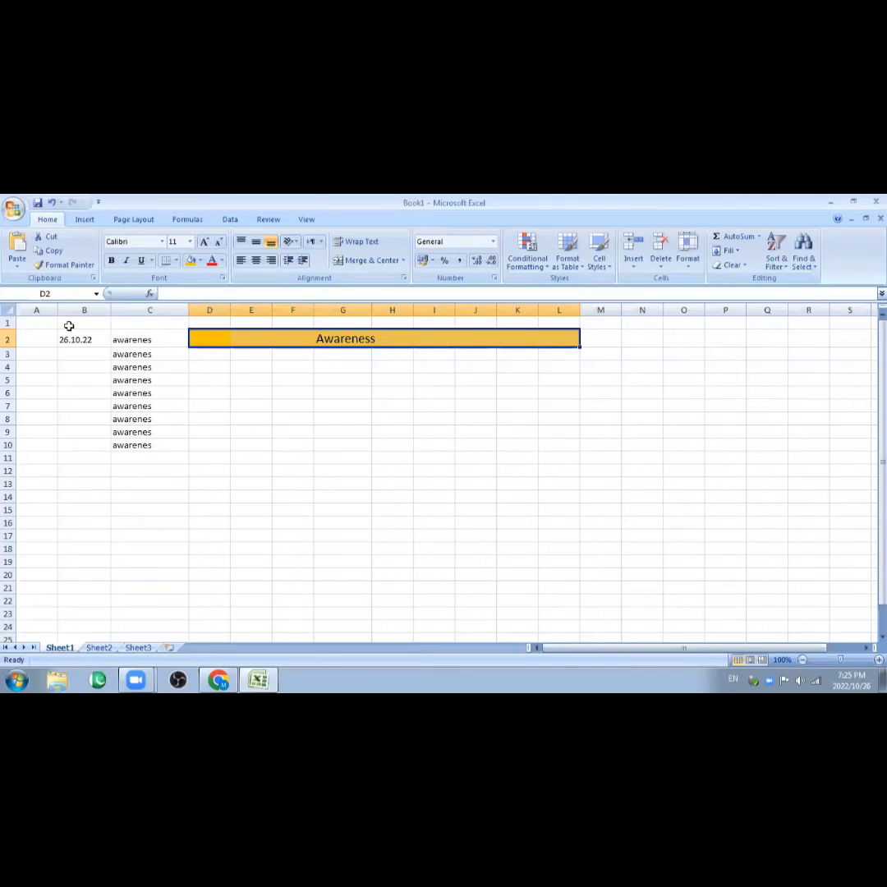
drag(65, 337, 188, 340)
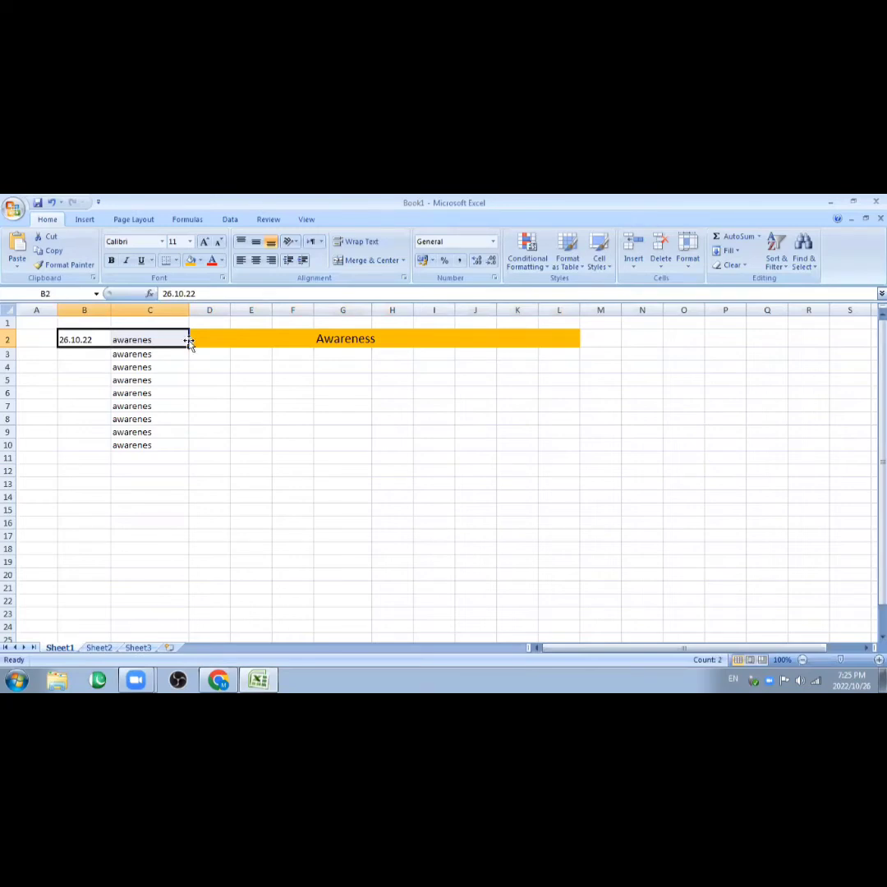
click(201, 261)
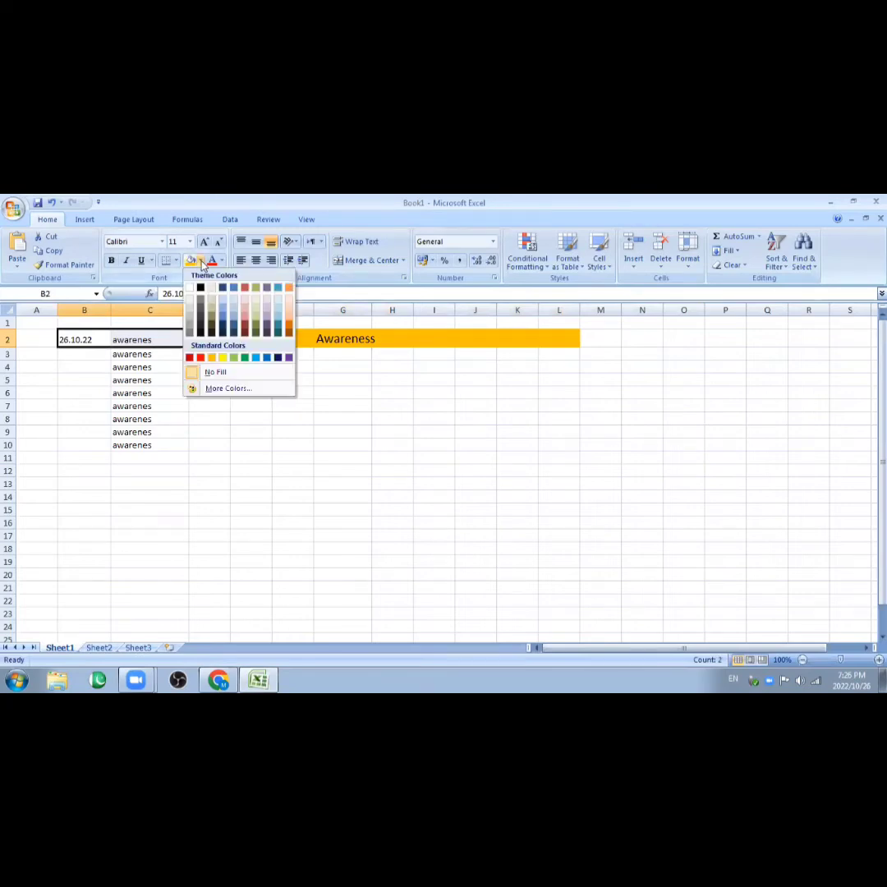
click(211, 358)
click(280, 408)
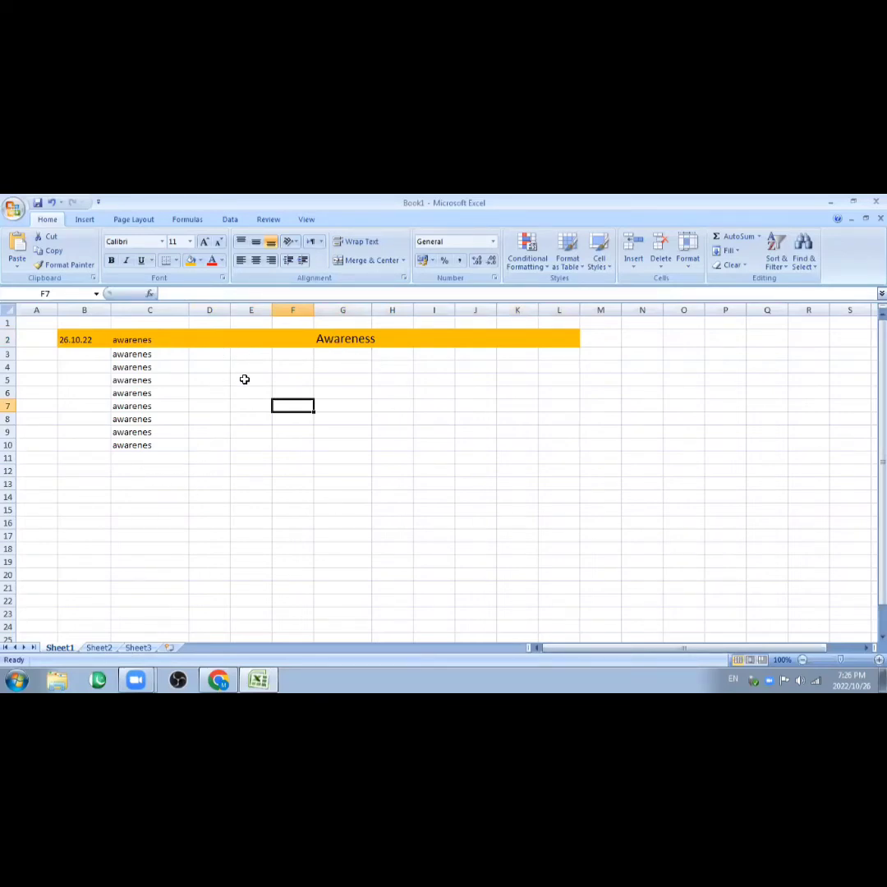
- Enter the question "what is Social media marketing ?" in cell F3 under the Awareness heading
click(281, 355)
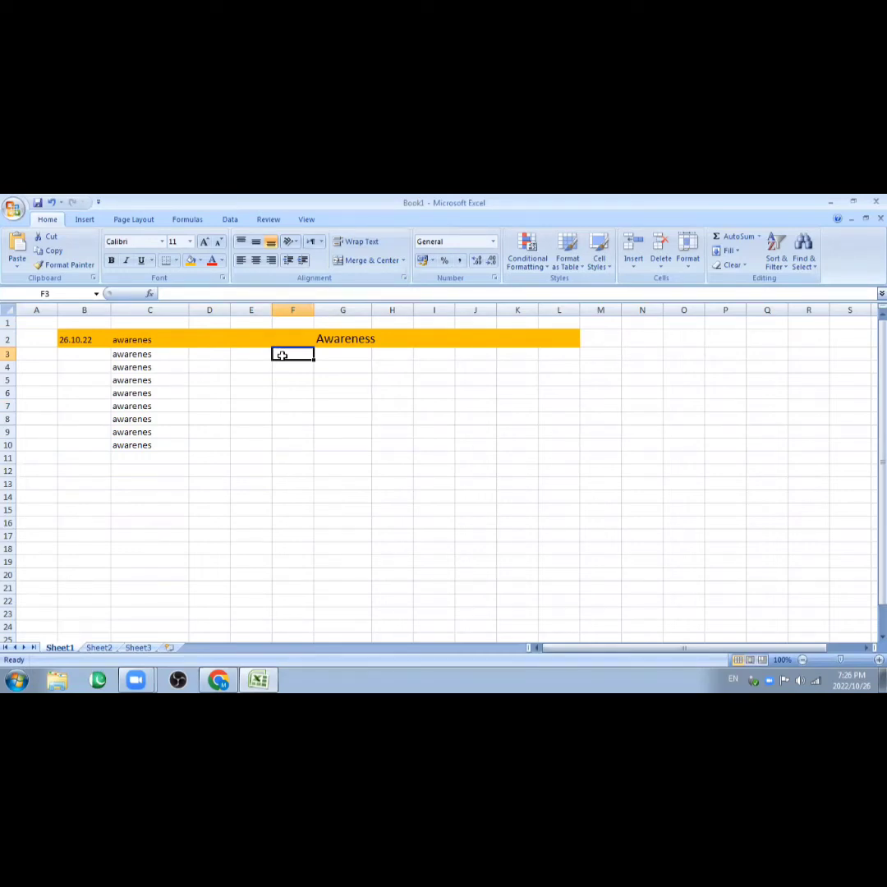
text(w)
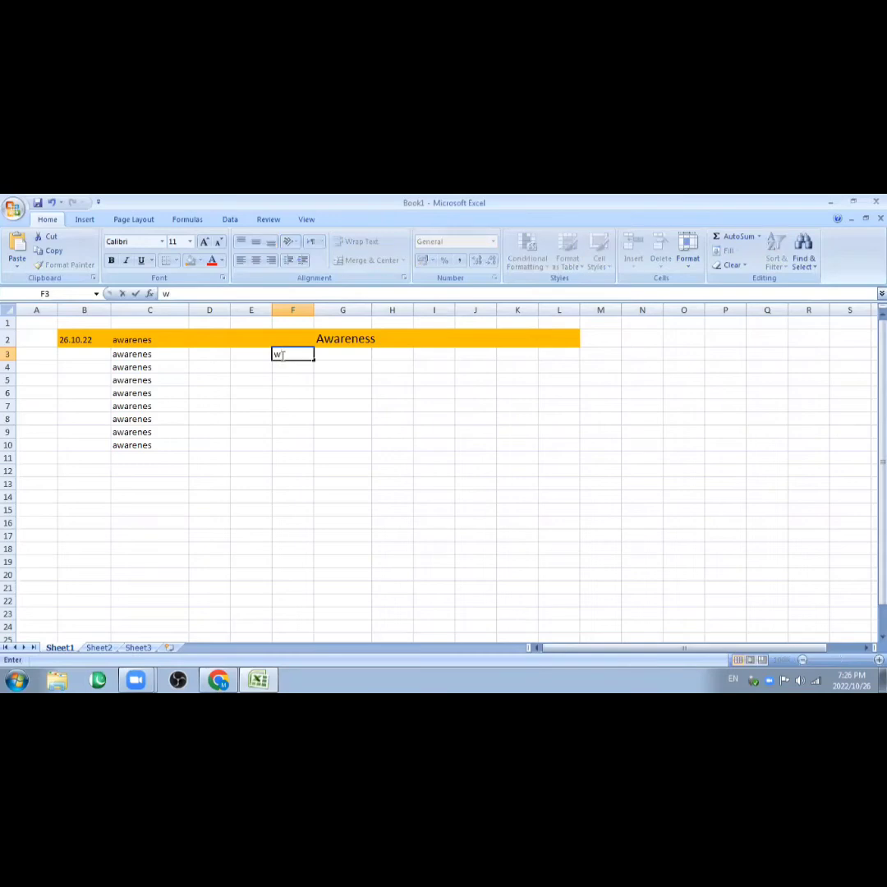
text(hat is Social media m)
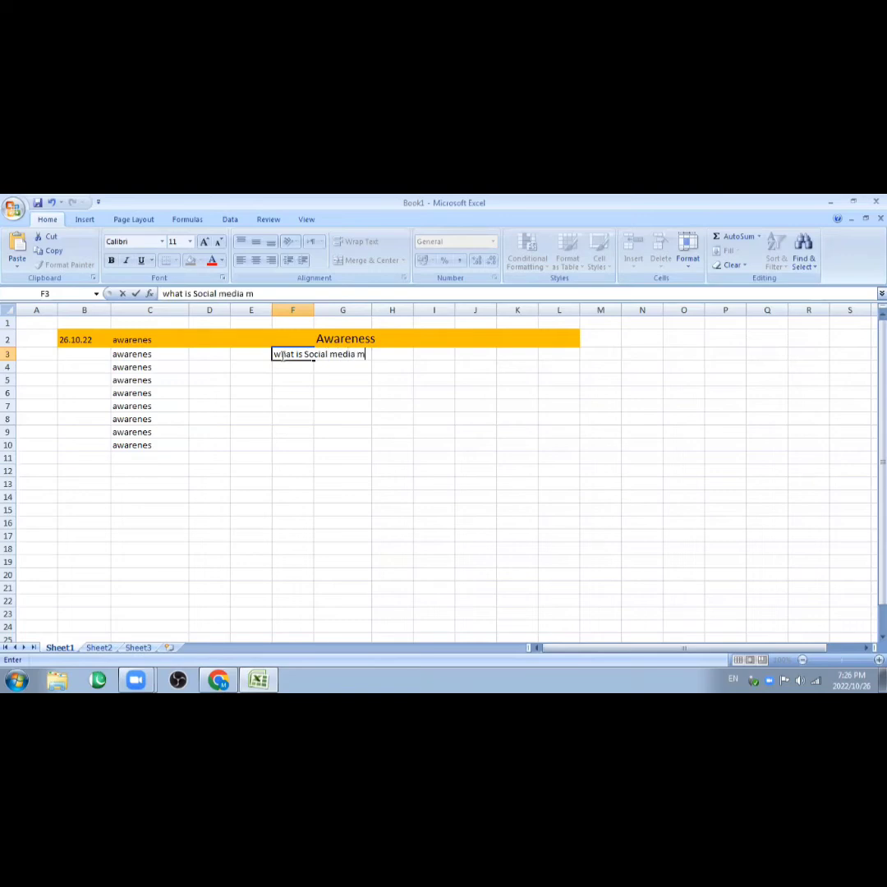
text(arketing ?)
text(w)
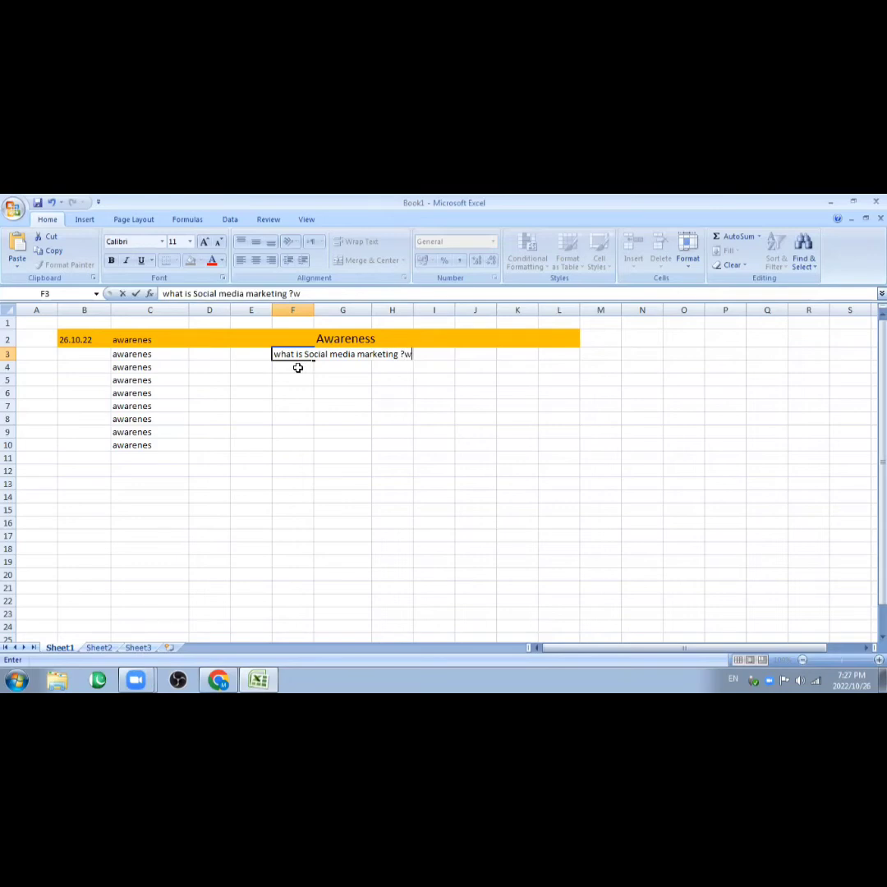
key(BackSpace)
key(Return)
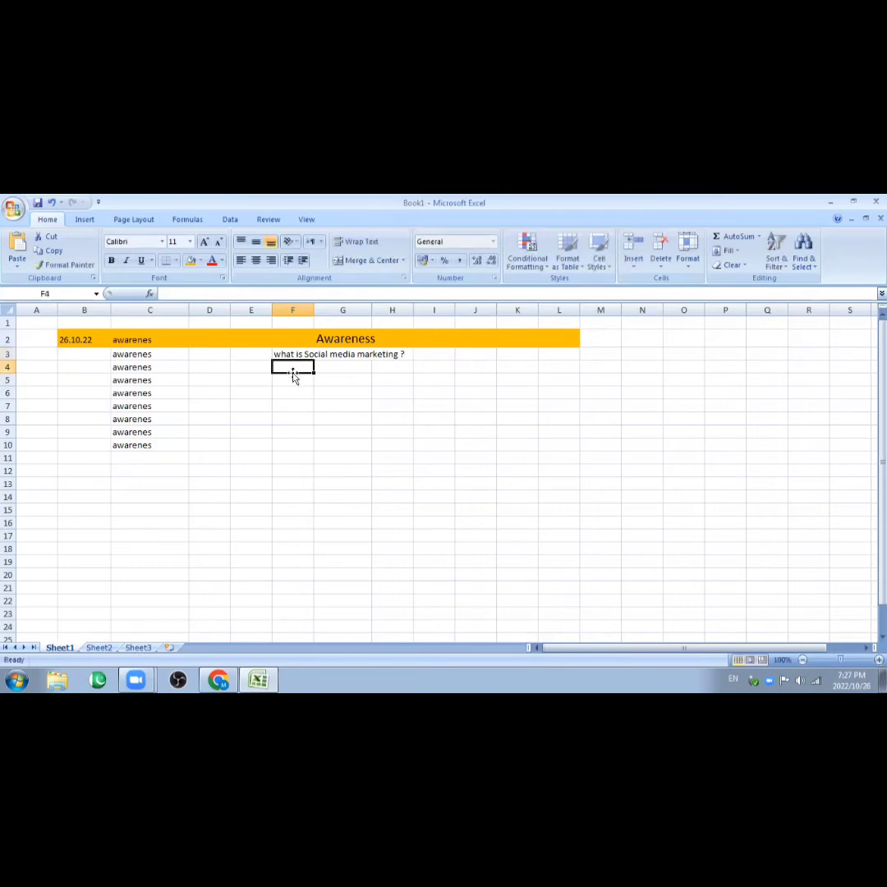
- Enter the question "what is social media marketing means ?" in cell F4
text(what i)
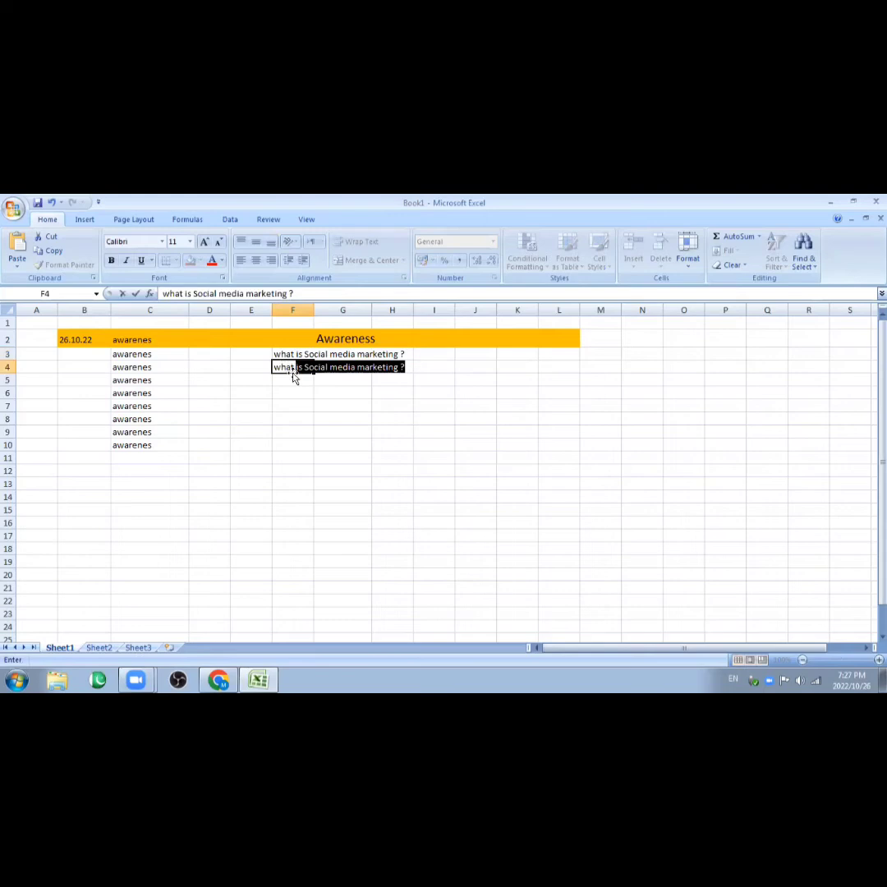
text(s soc)
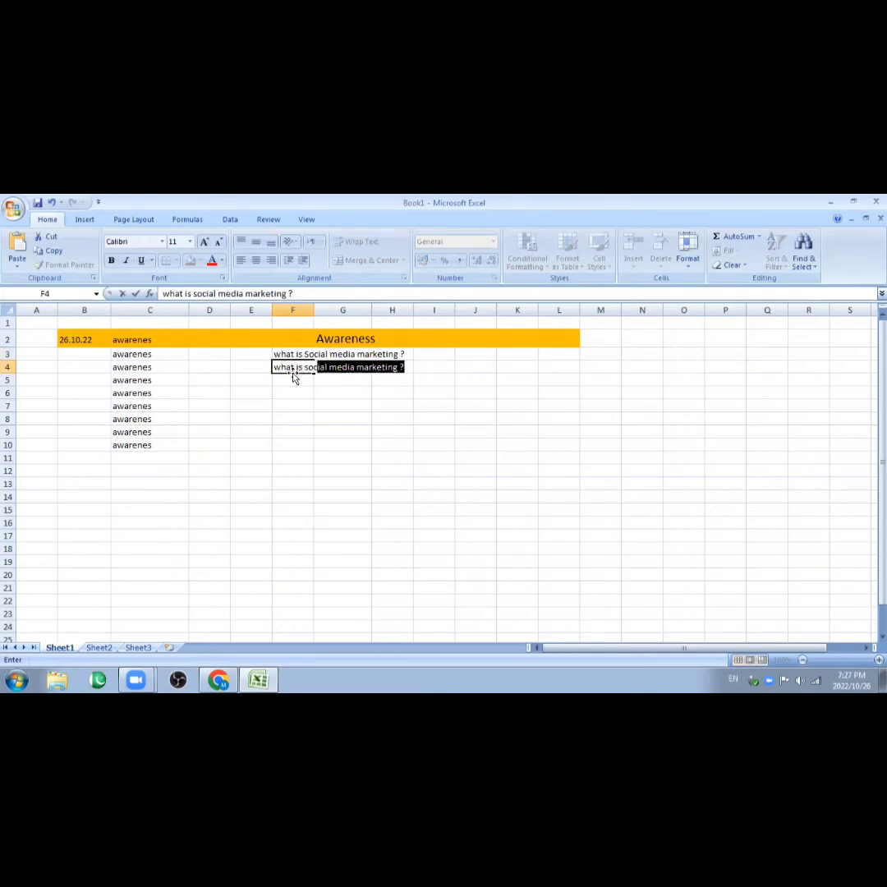
text(ial media)
click(409, 371)
key(BackSpace)
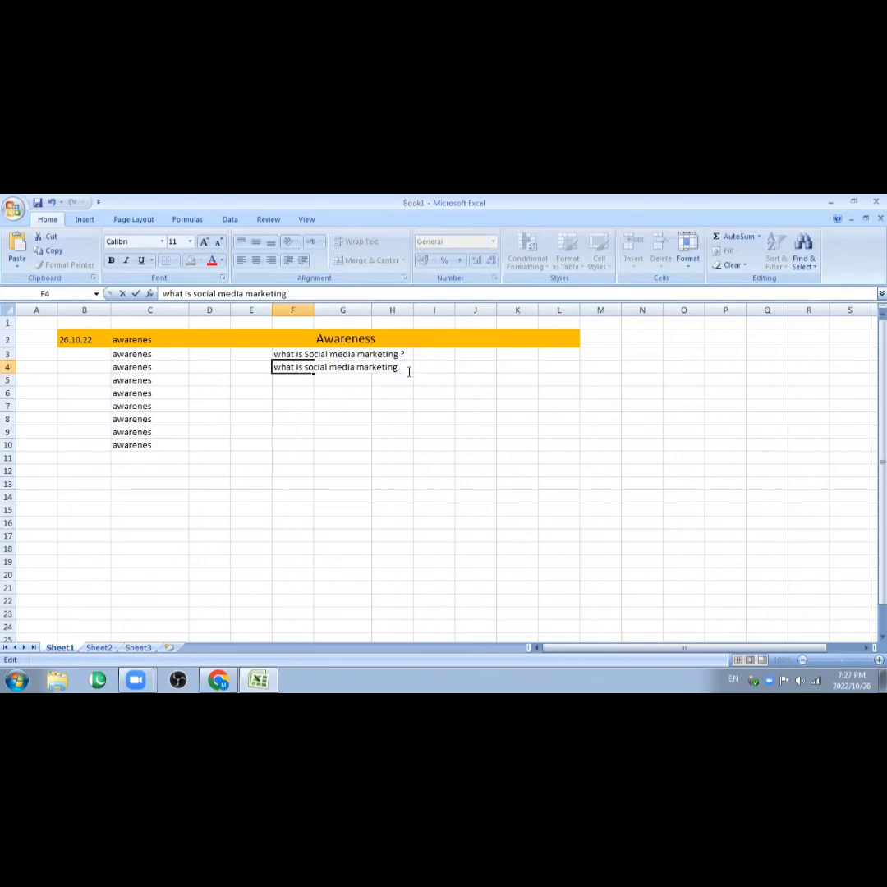
text(means ?)
key(Return)
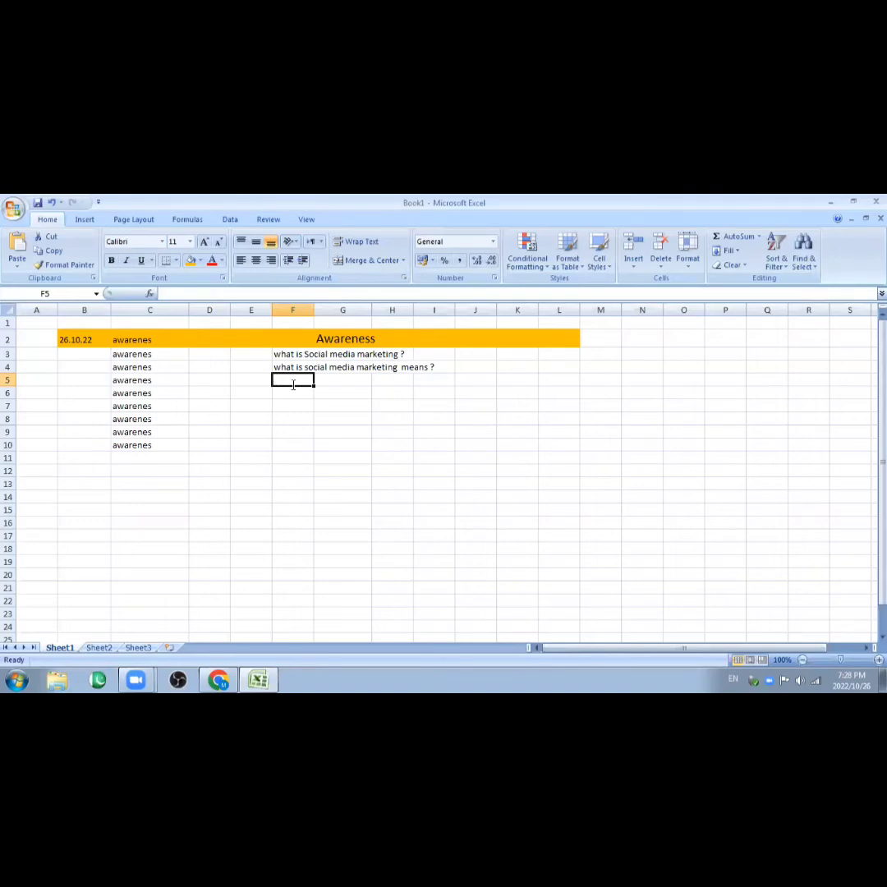
- Enter the question "what is online marketing?" in cell F5
text(what)
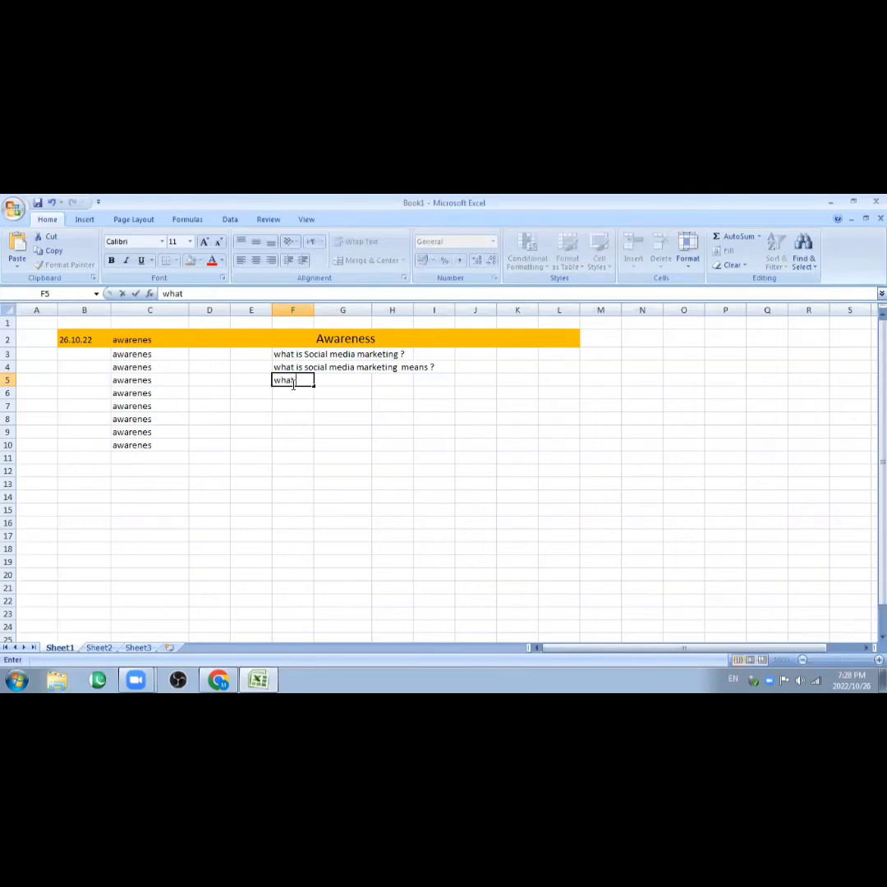
text( is online marketin)
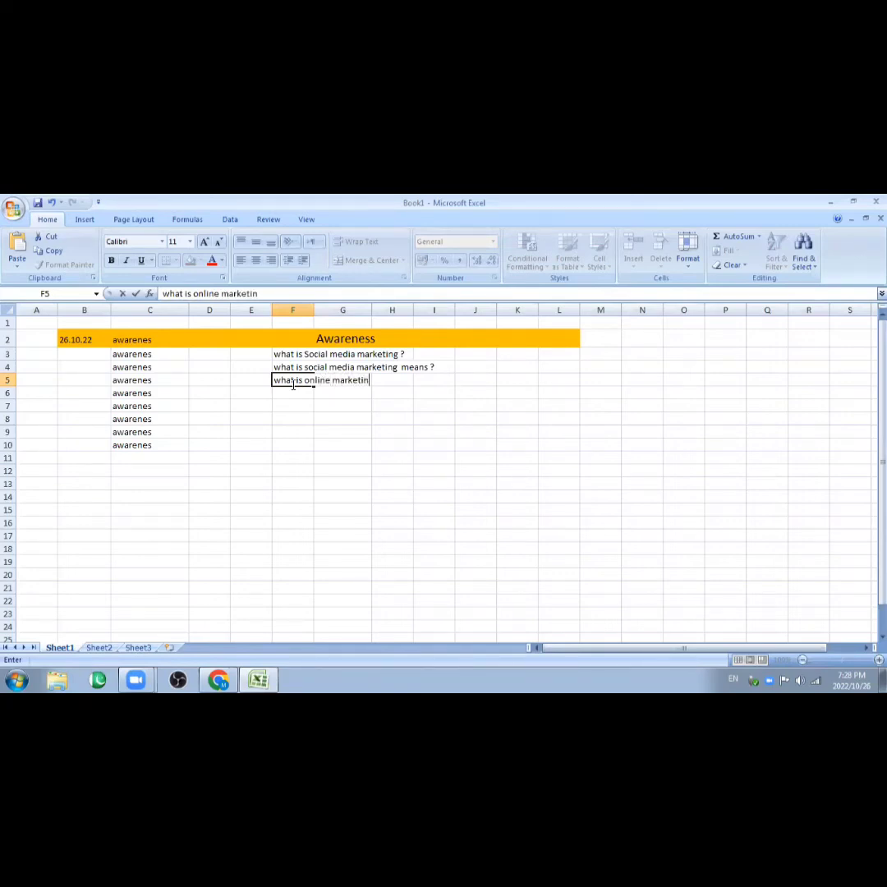
text(g?)
- Enter the section heading "Educate" in cell G11 below the Awareness rows
click(351, 460)
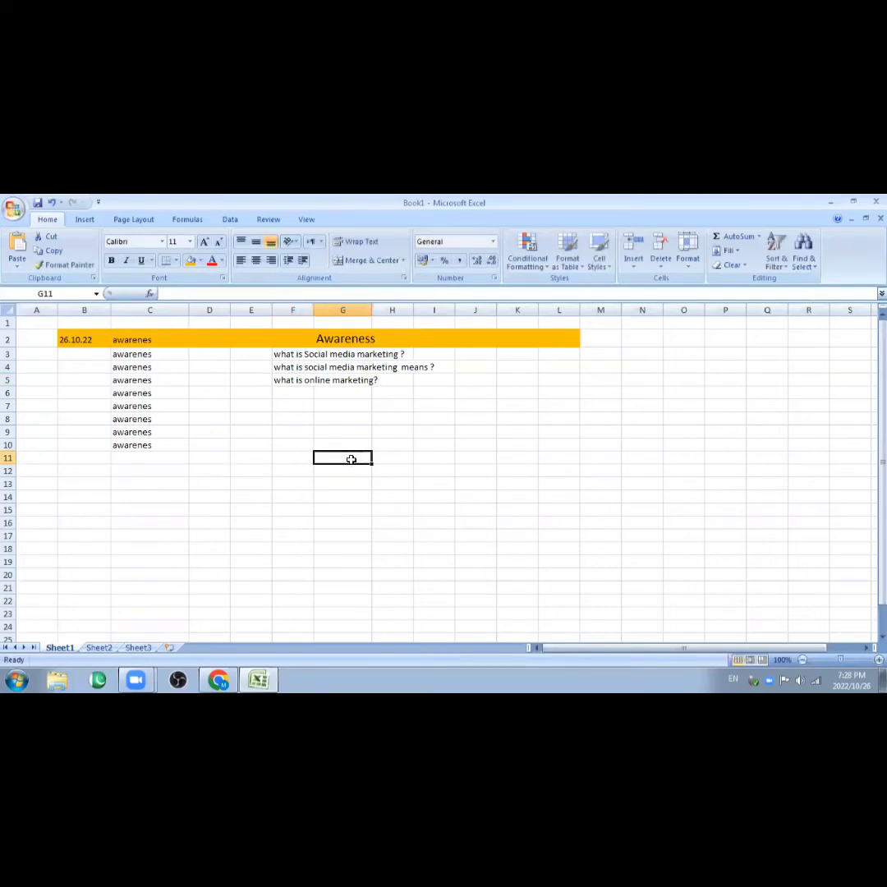
text(E)
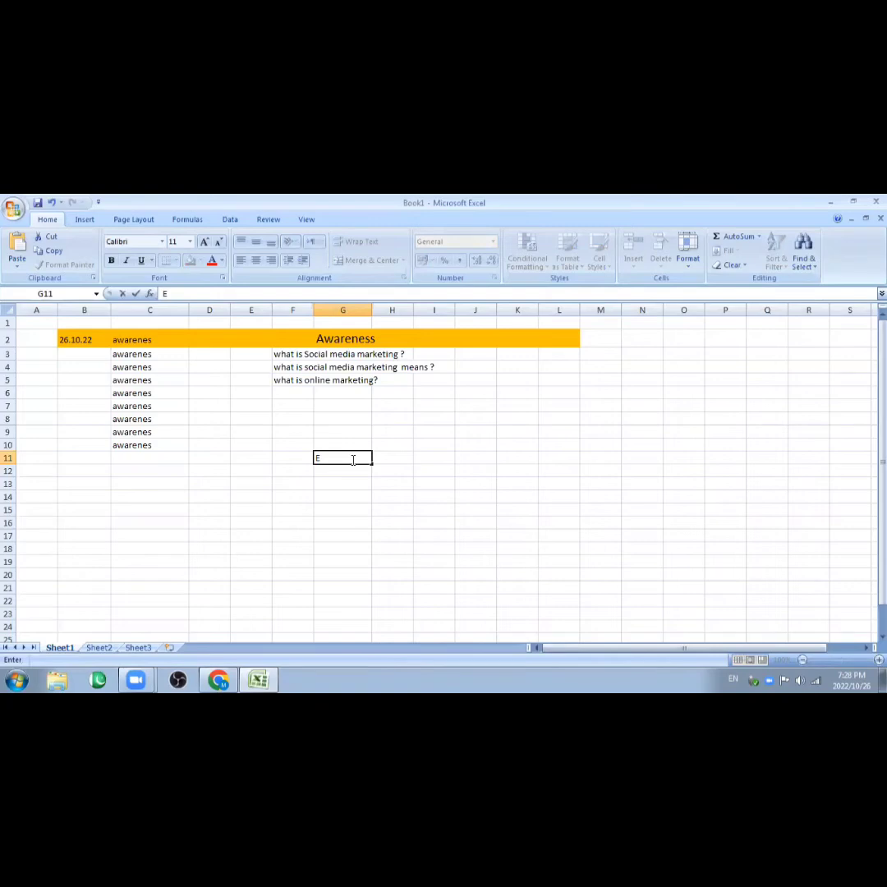
text(ducate)
- Fill the Educate heading row from B11 to L11 with the standard orange colour
drag(63, 457, 578, 458)
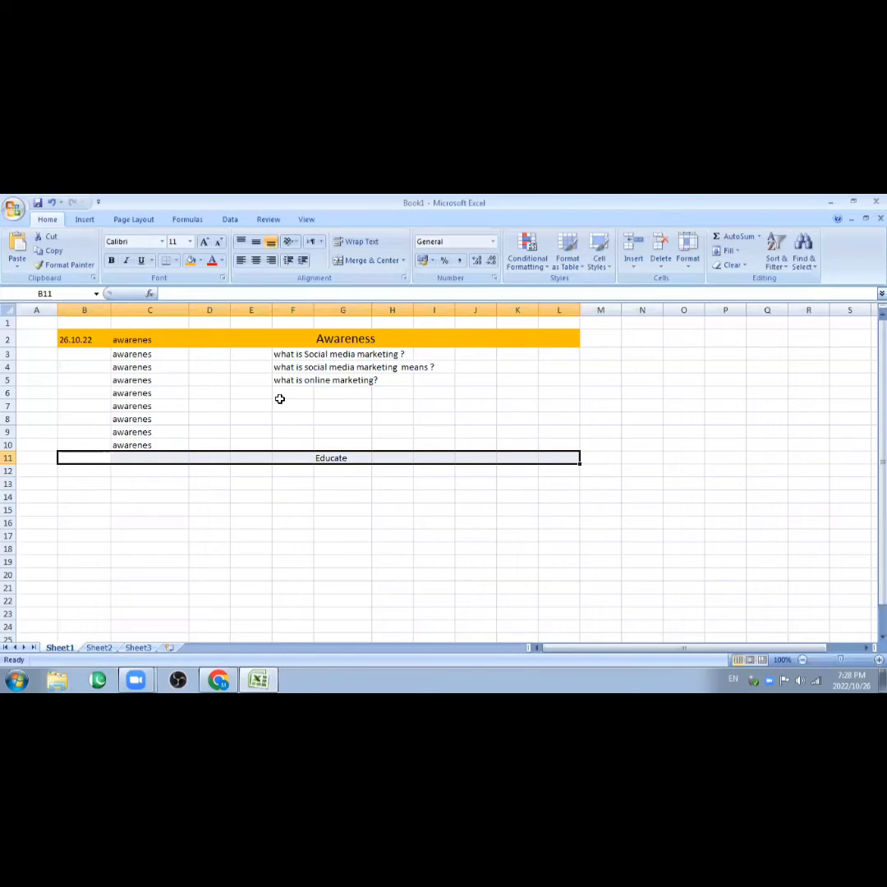
click(200, 262)
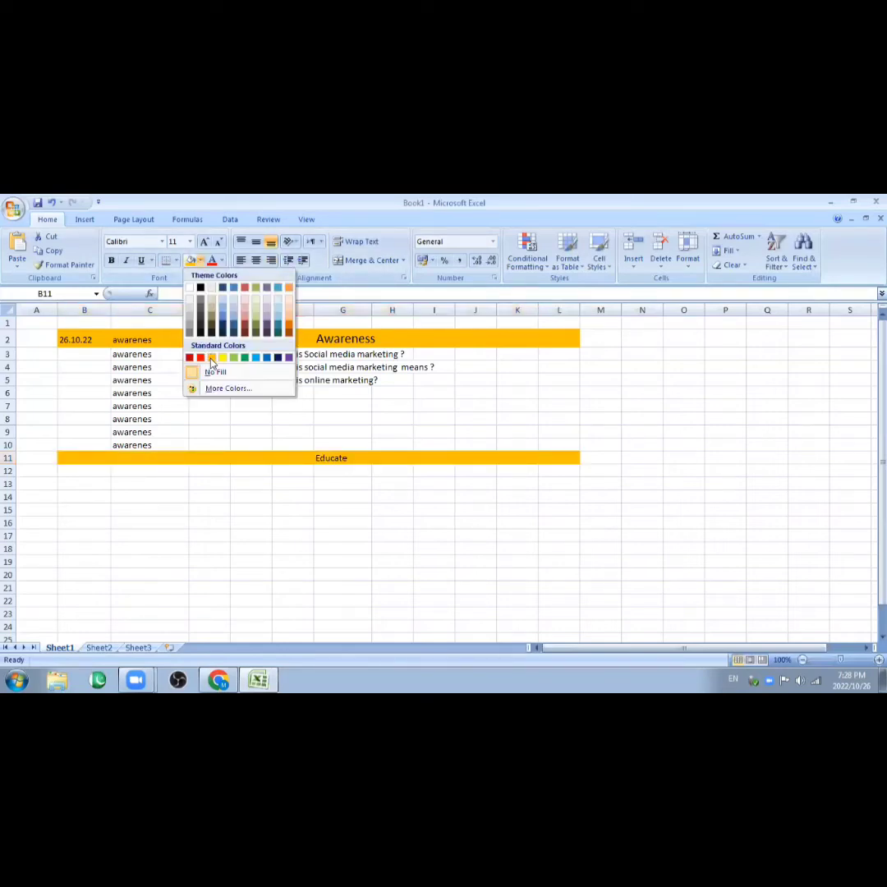
click(209, 357)
click(289, 537)
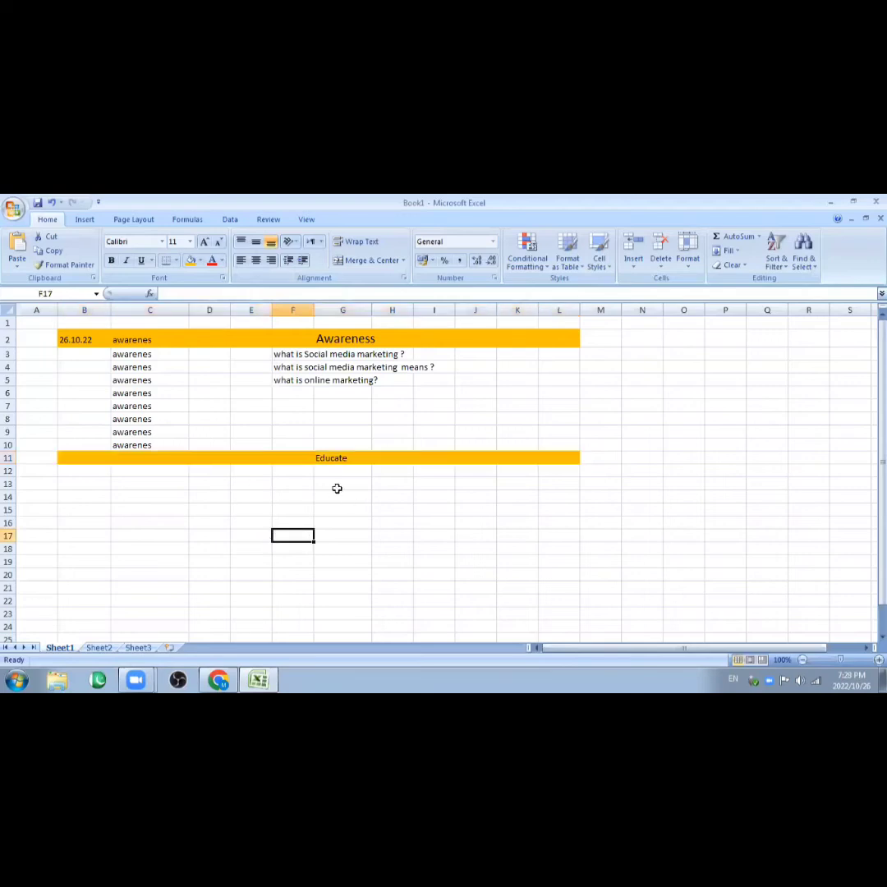
- Set the font size of the Educate heading in cell G11 to 16
click(341, 459)
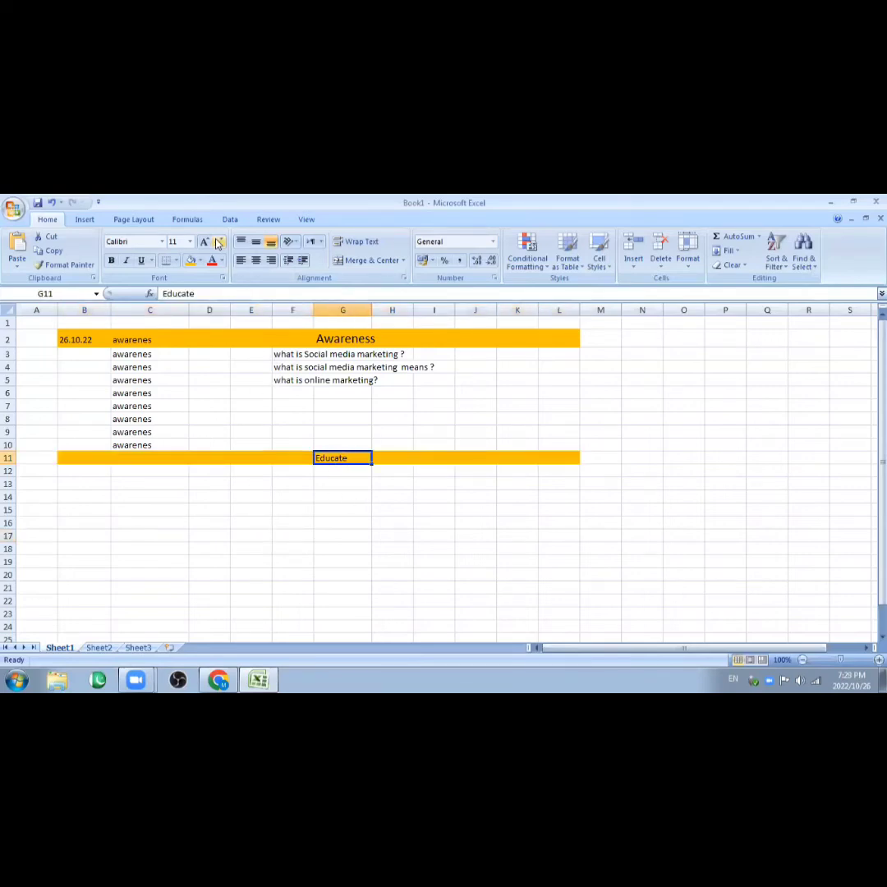
click(189, 241)
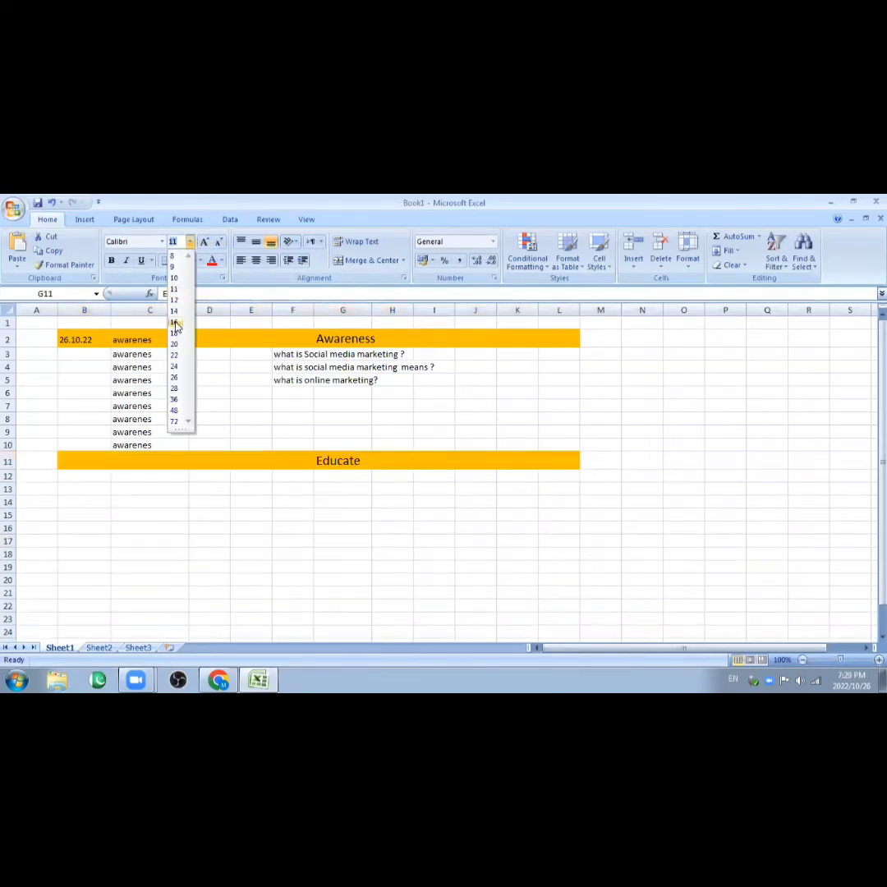
click(174, 322)
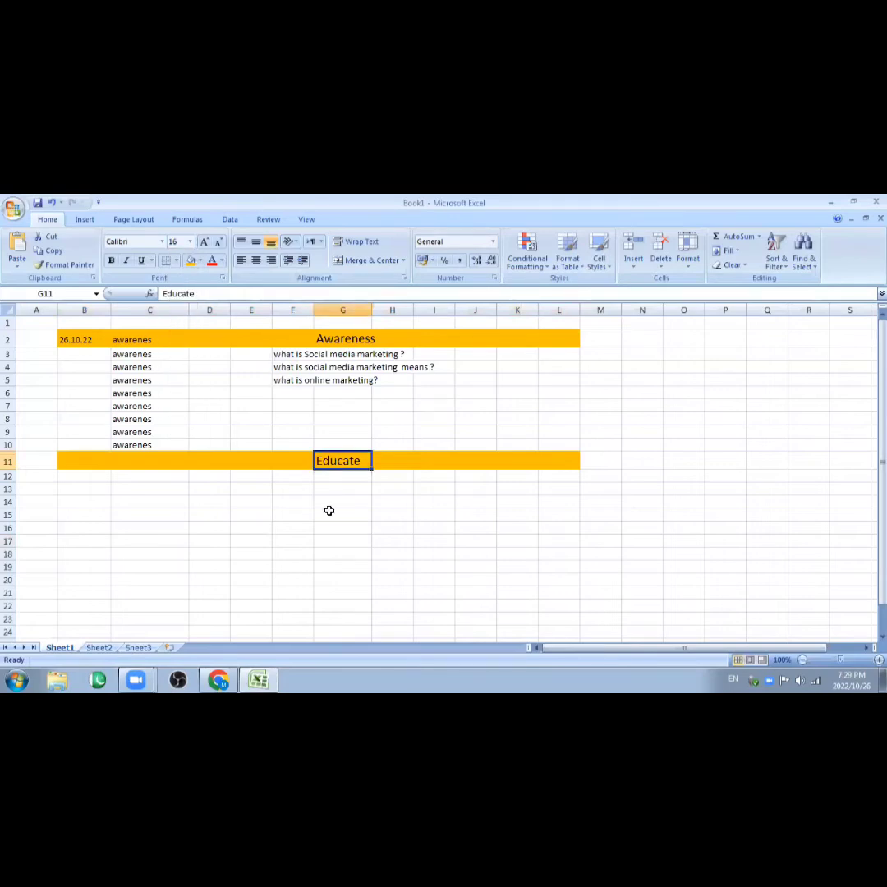
click(329, 510)
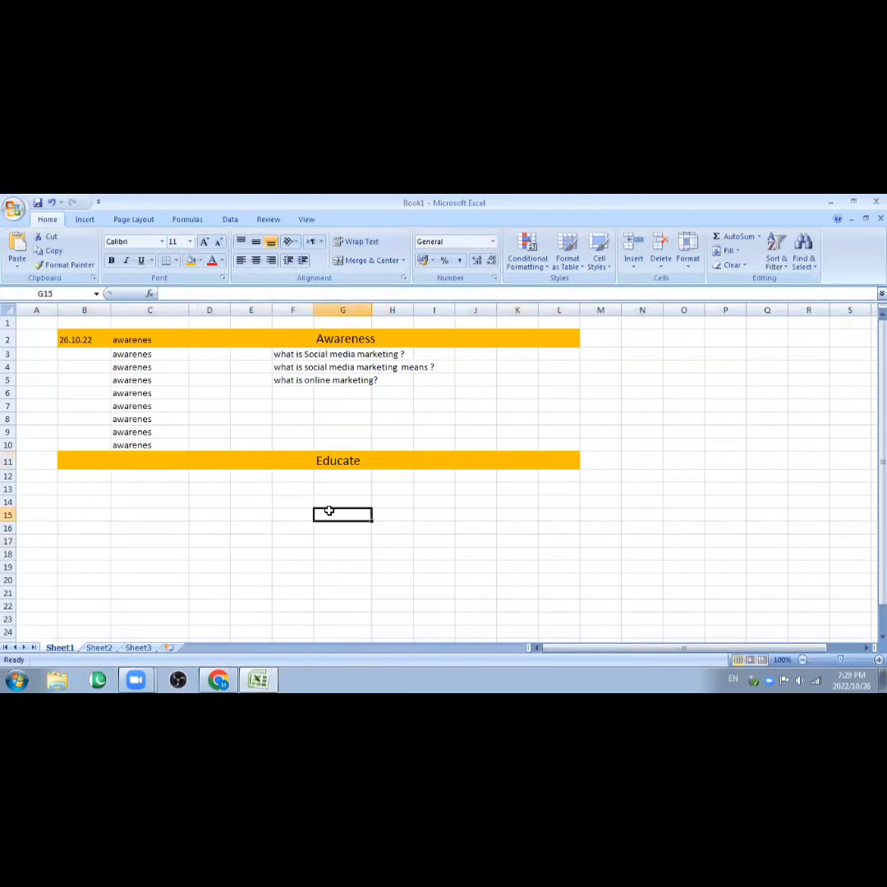
click(473, 497)
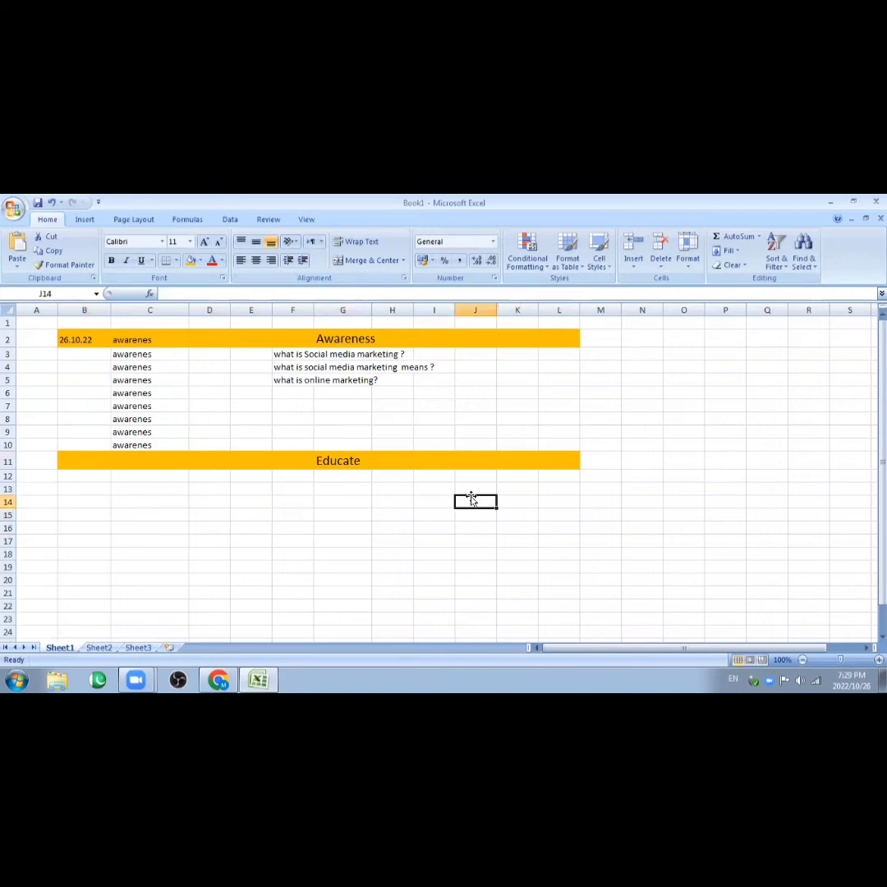
- Enter the label "Aducate" in cell C12 and fill it down to C21
click(130, 475)
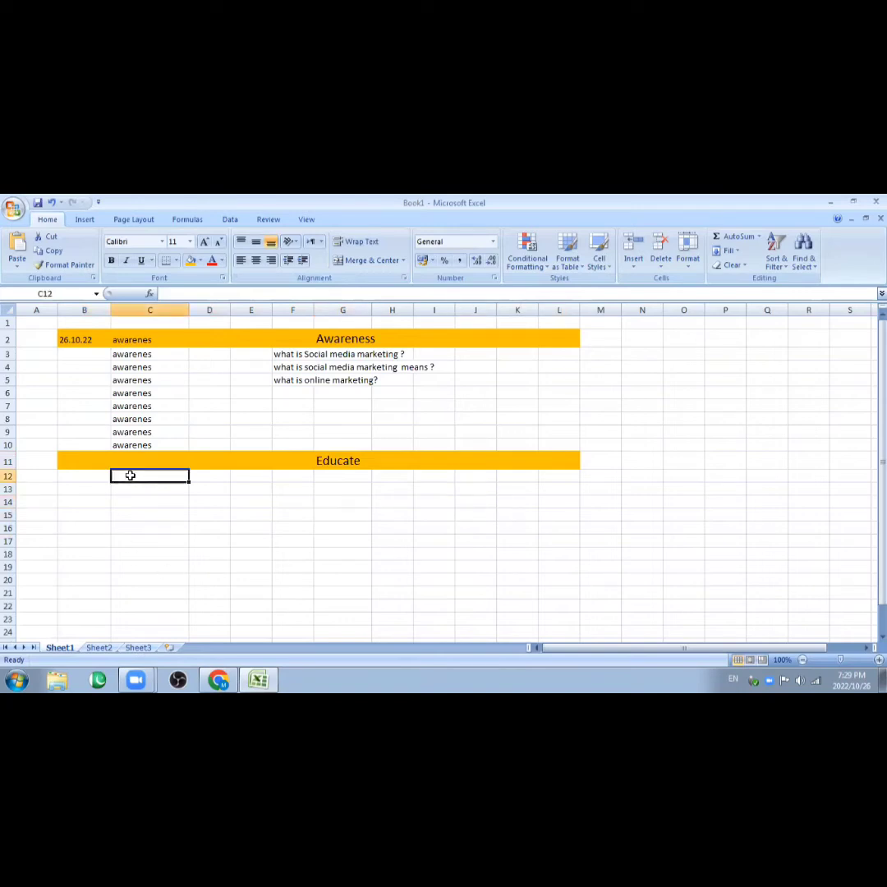
text(Aducate)
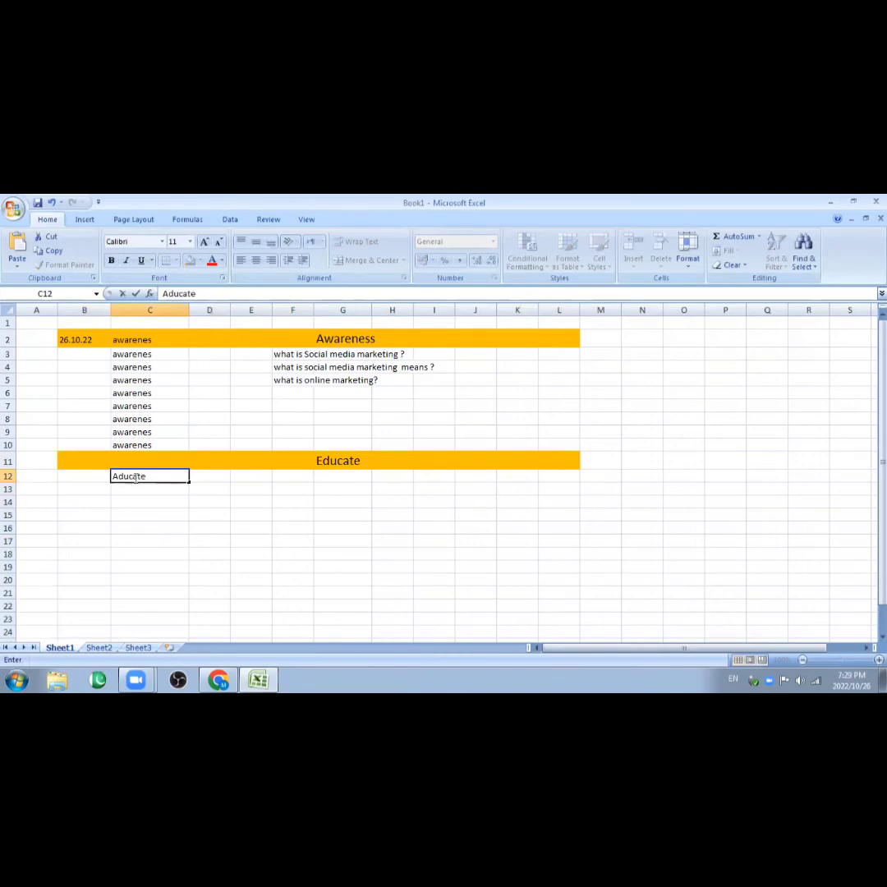
click(191, 529)
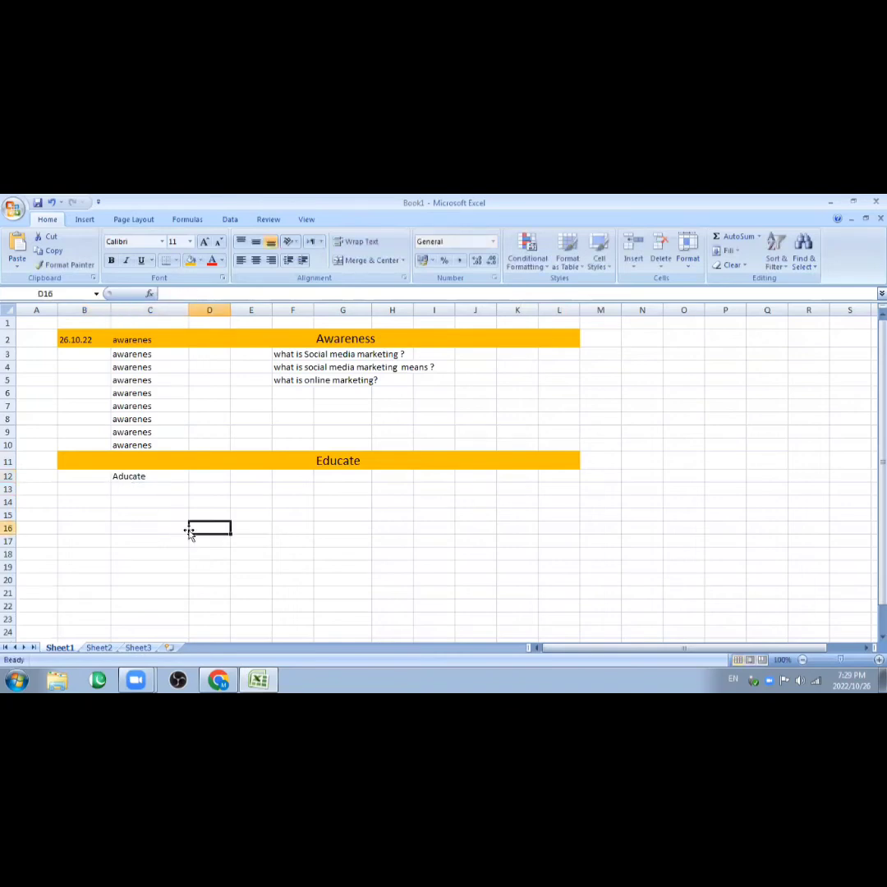
click(163, 478)
drag(187, 482, 189, 595)
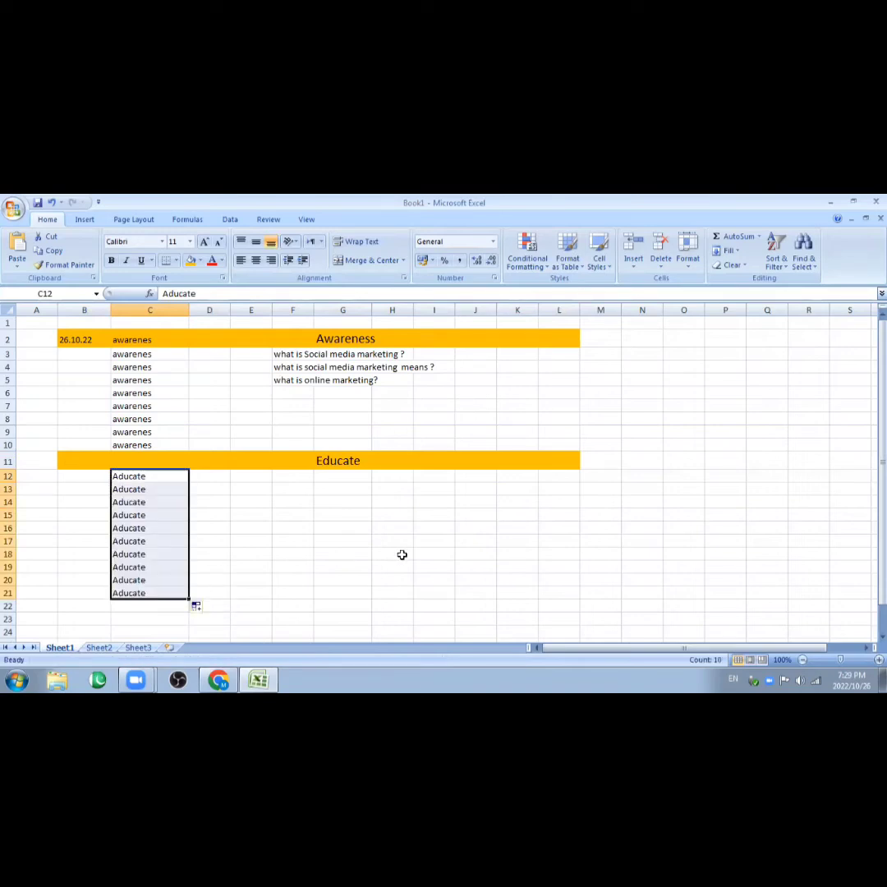
click(530, 510)
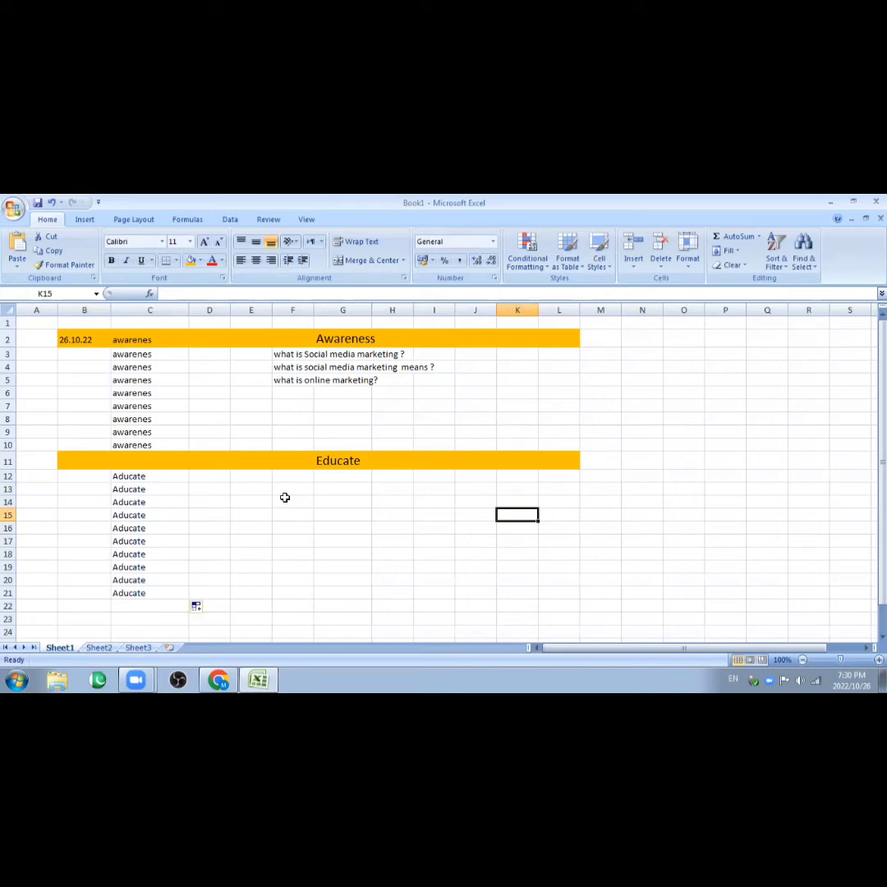
- Enter the question "how to start social media marketing?" in cell F12 under the Educate heading
text(H)
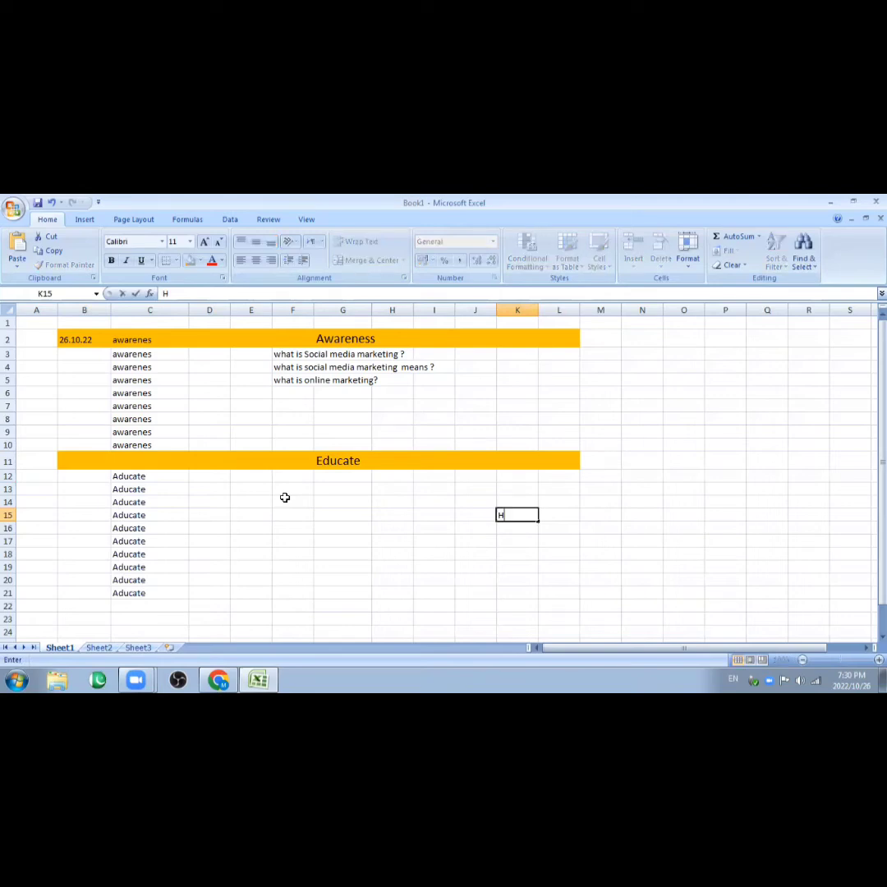
click(297, 479)
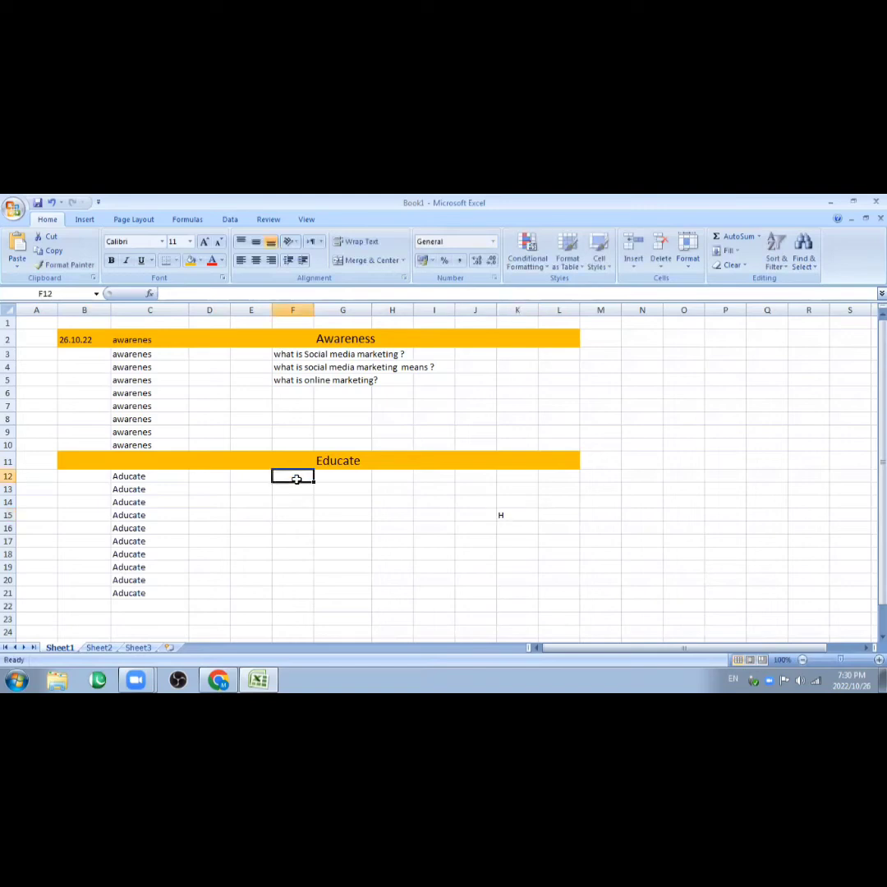
text(how )
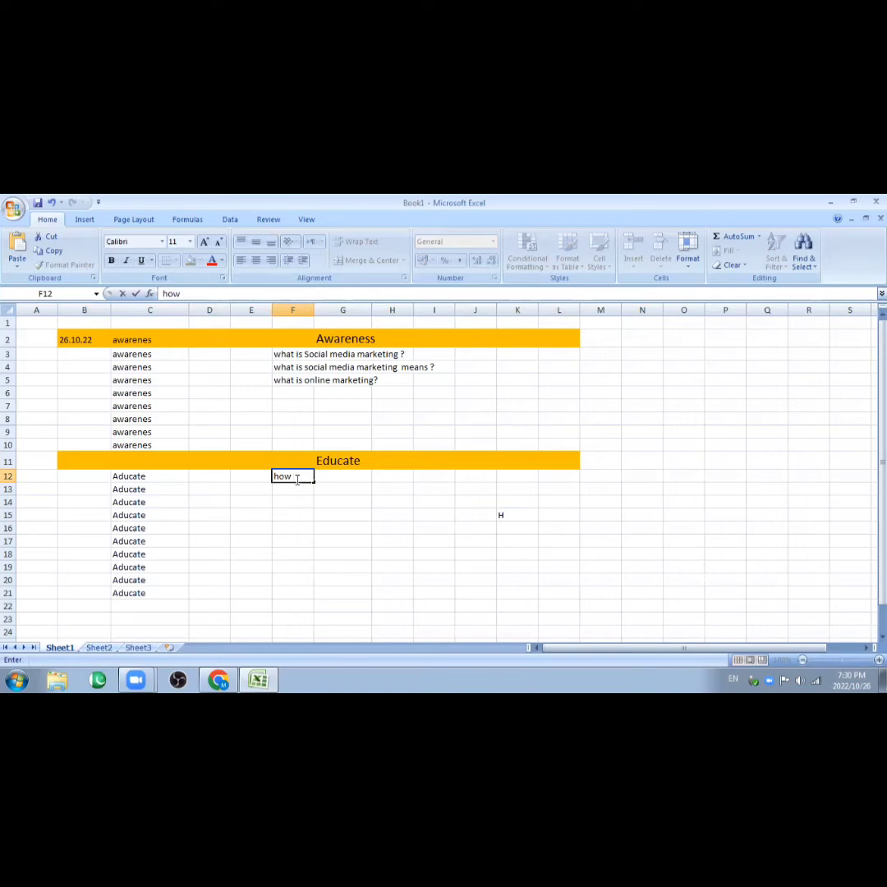
text(to start social media mae)
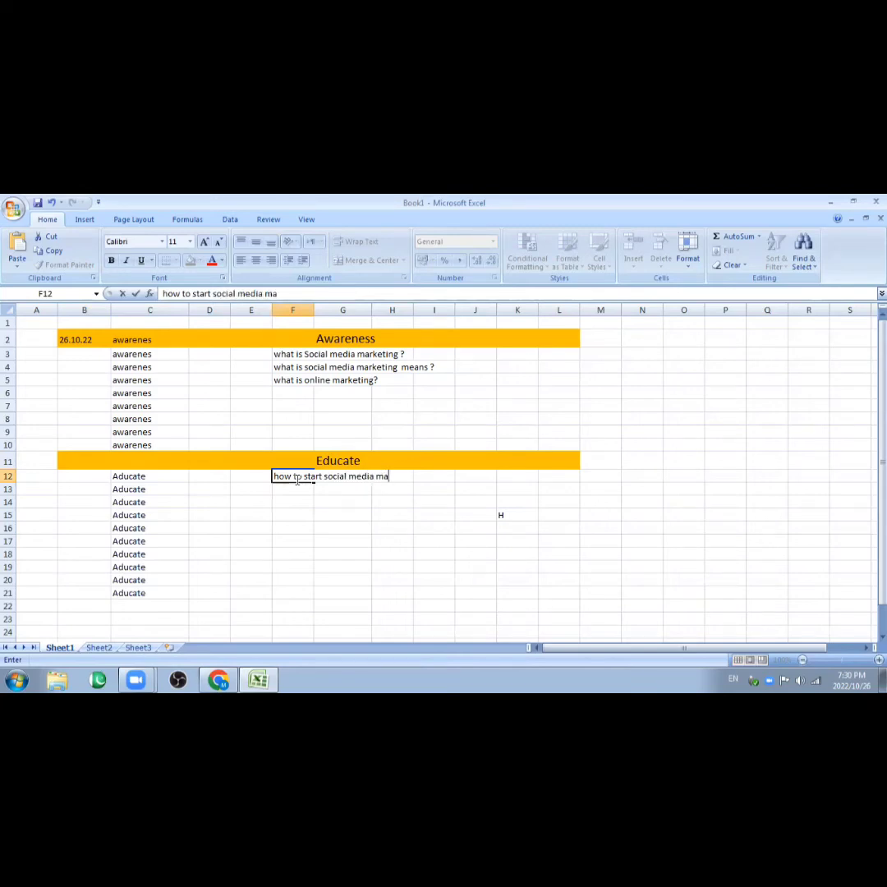
key(BackSpace)
text(rketing?)
click(300, 490)
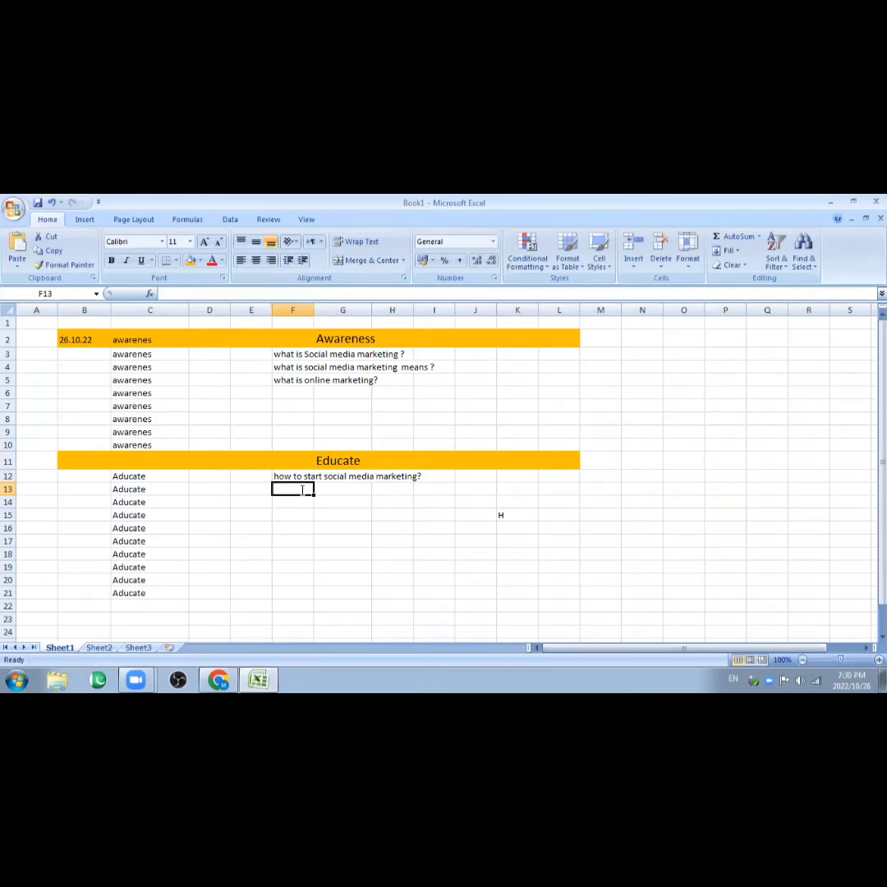
text(h)
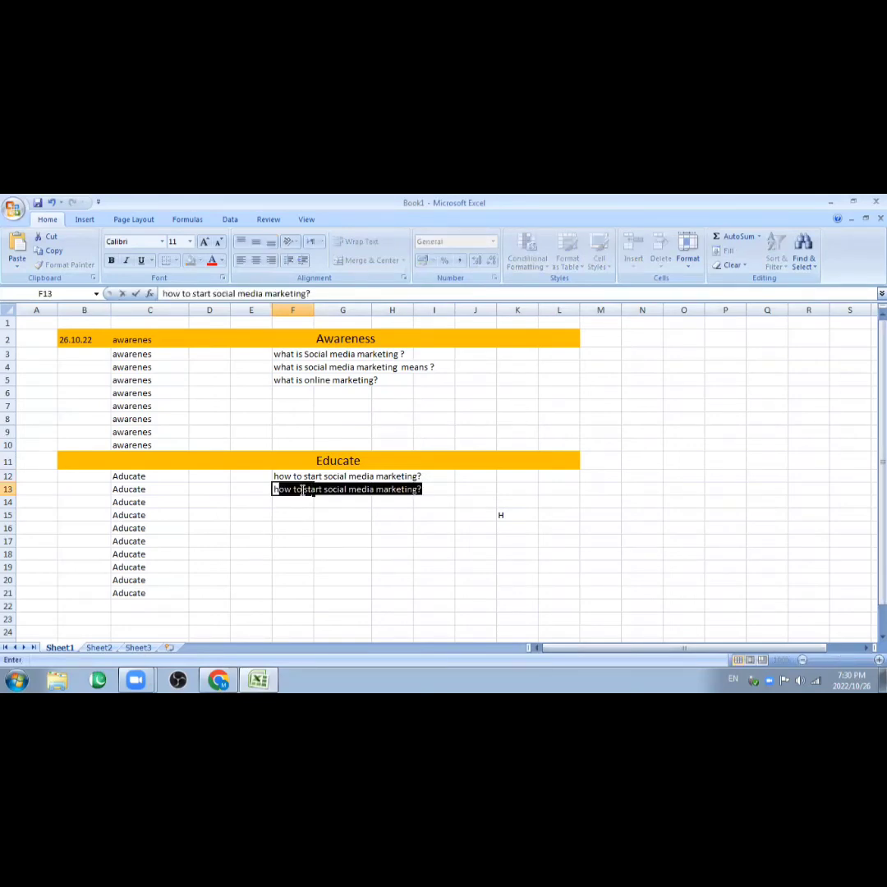
click(421, 488)
key(BackSpace)
key(BackSpace)
key(BackSpace)
key(BackSpace)
key(BackSpace)
key(BackSpace)
key(BackSpace)
key(BackSpace)
key(BackSpace)
key(BackSpace)
key(BackSpace)
key(BackSpace)
key(BackSpace)
key(BackSpace)
key(BackSpace)
key(BackSpace)
key(BackSpace)
key(BackSpace)
key(BackSpace)
key(BackSpace)
key(BackSpace)
key(BackSpace)
key(BackSpace)
key(BackSpace)
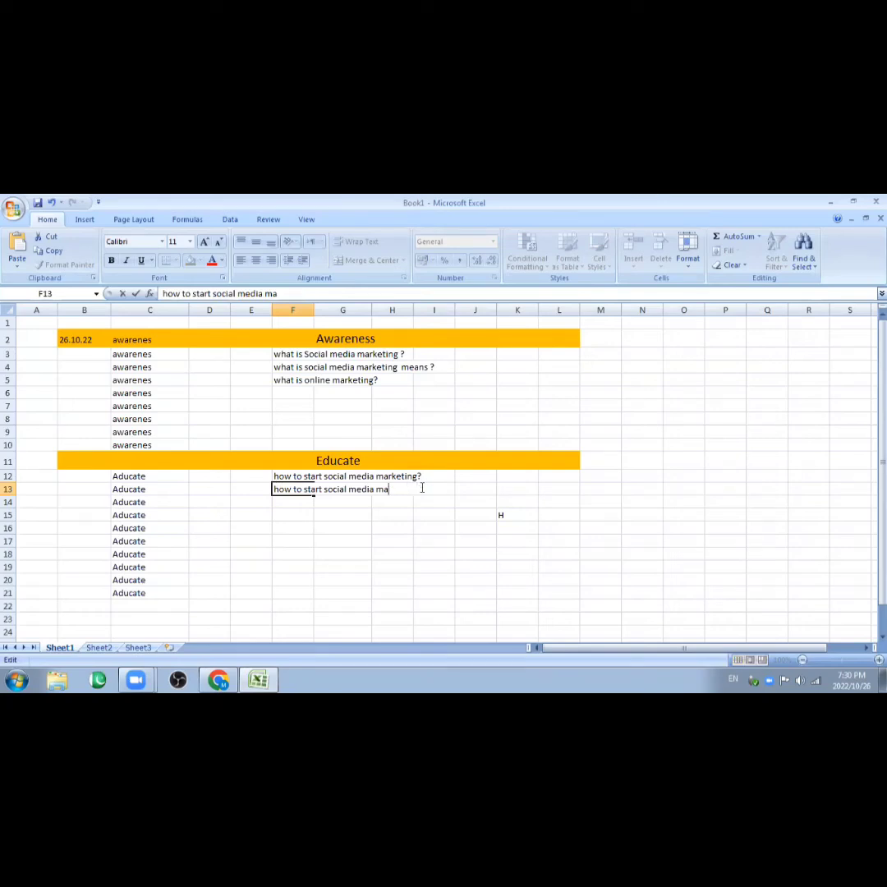
key(BackSpace)
key(BackSpace)
key(BackSpace)
key(BackSpace)
key(BackSpace)
key(BackSpace)
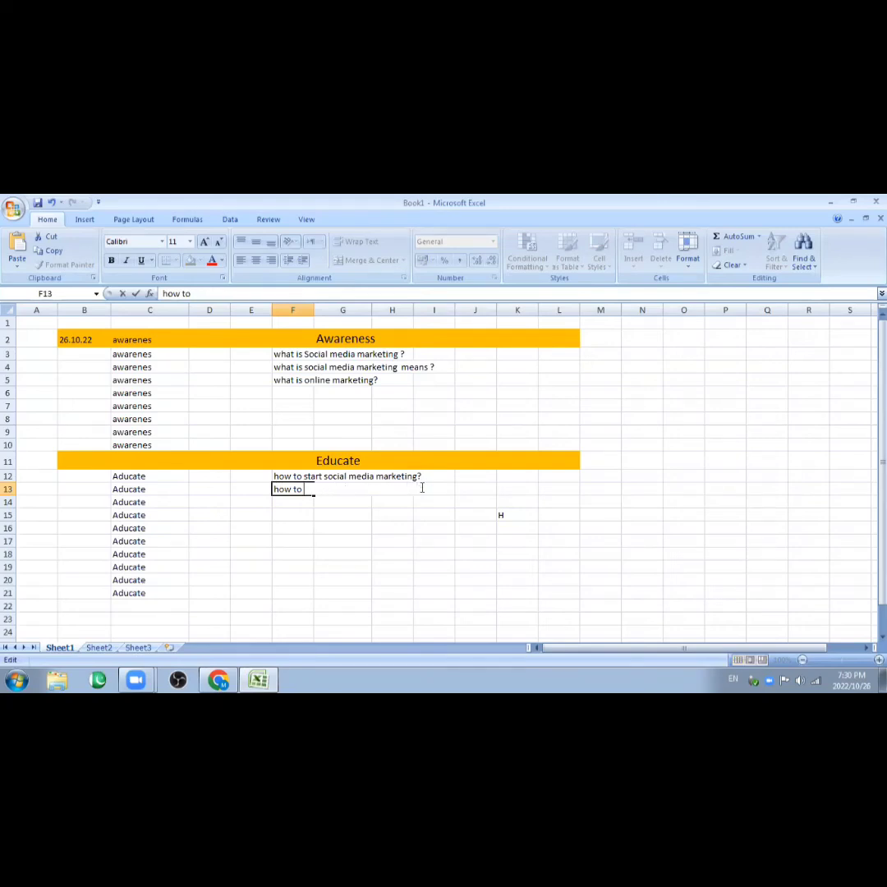
text(can you grow)
click(309, 491)
key(BackSpace)
key(BackSpace)
click(340, 489)
key(BackSpace)
key(BackSpace)
key(BackSpace)
key(BackSpace)
key(BackSpace)
key(BackSpace)
key(BackSpace)
key(BackSpace)
key(BackSpace)
key(BackSpace)
text(to start social media marketing?)
click(340, 489)
text(o)
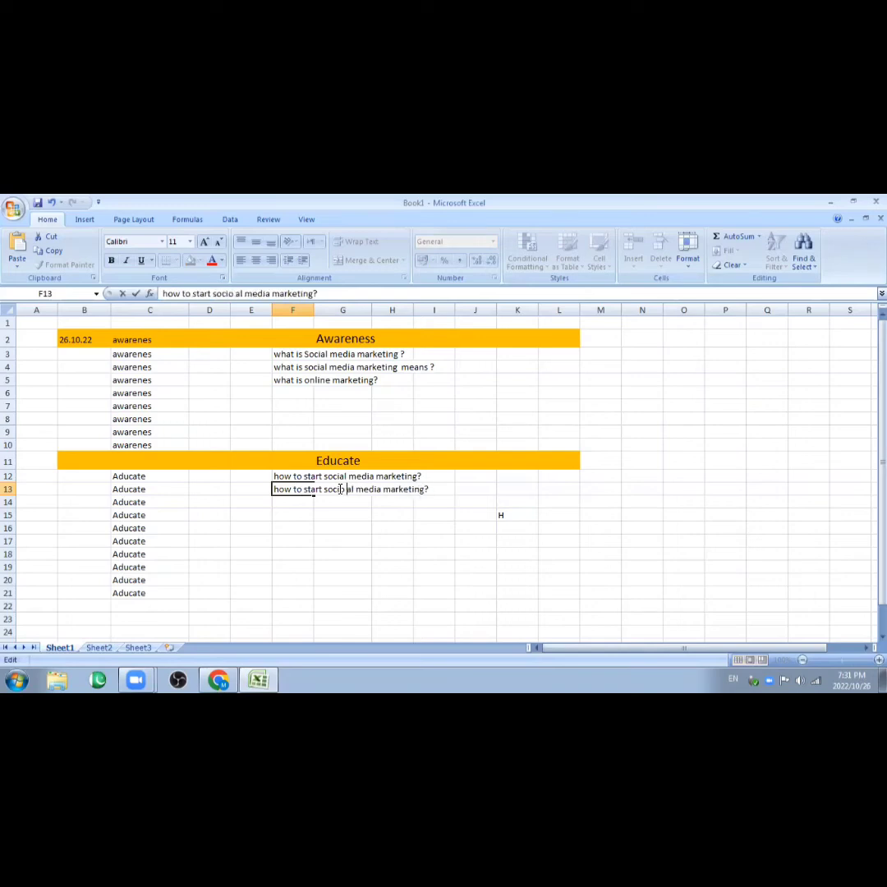
- Replace the draft text in cell F13 with the question "how to grow your business through social media marketing?"
click(432, 490)
key(BackSpace)
key(BackSpace)
key(BackSpace)
key(BackSpace)
key(BackSpace)
key(BackSpace)
key(BackSpace)
key(BackSpace)
key(BackSpace)
key(BackSpace)
key(BackSpace)
key(BackSpace)
key(BackSpace)
key(BackSpace)
key(BackSpace)
key(BackSpace)
key(BackSpace)
key(BackSpace)
key(BackSpace)
key(BackSpace)
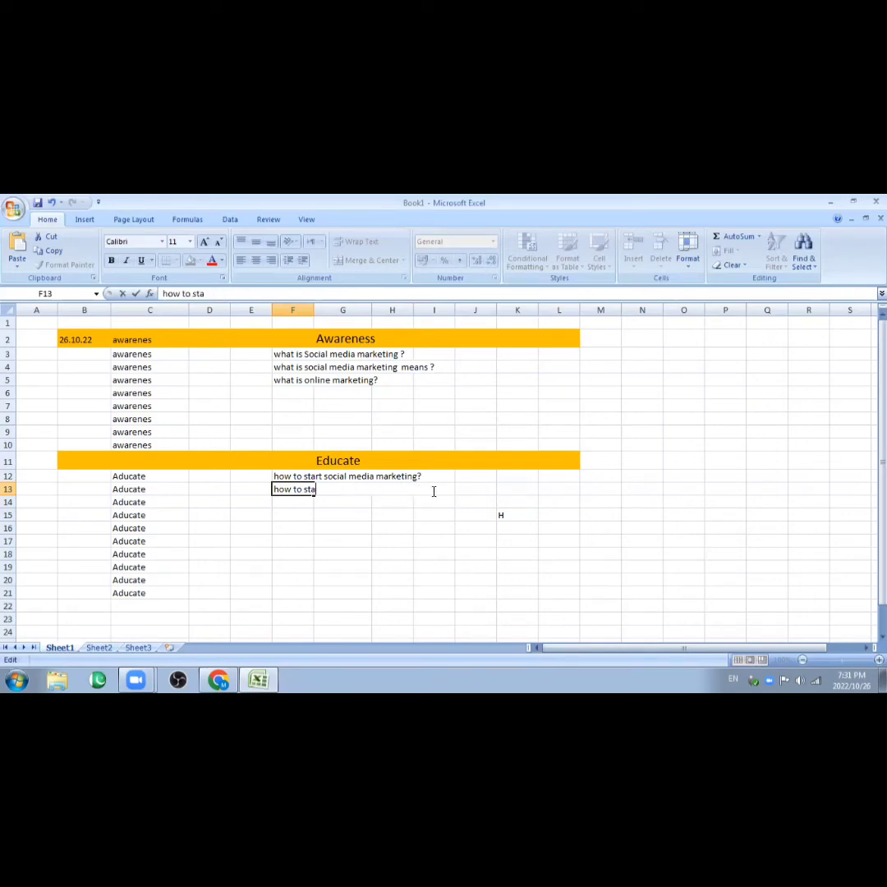
key(BackSpace)
key(BackSpace)
key(BackSpace)
key(BackSpace)
text(to gow your)
key(BackSpace)
text(are)
key(BackSpace)
key(BackSpace)
key(BackSpace)
text(r busin)
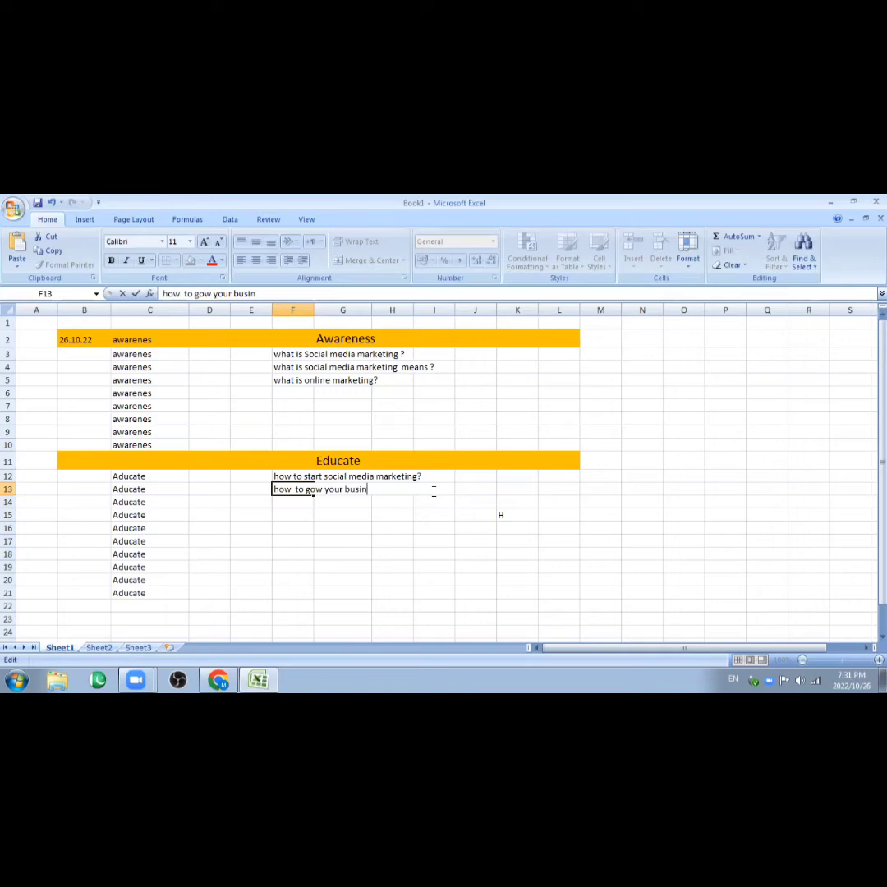
text(ess)
click(309, 490)
text(r)
click(387, 488)
text(through)
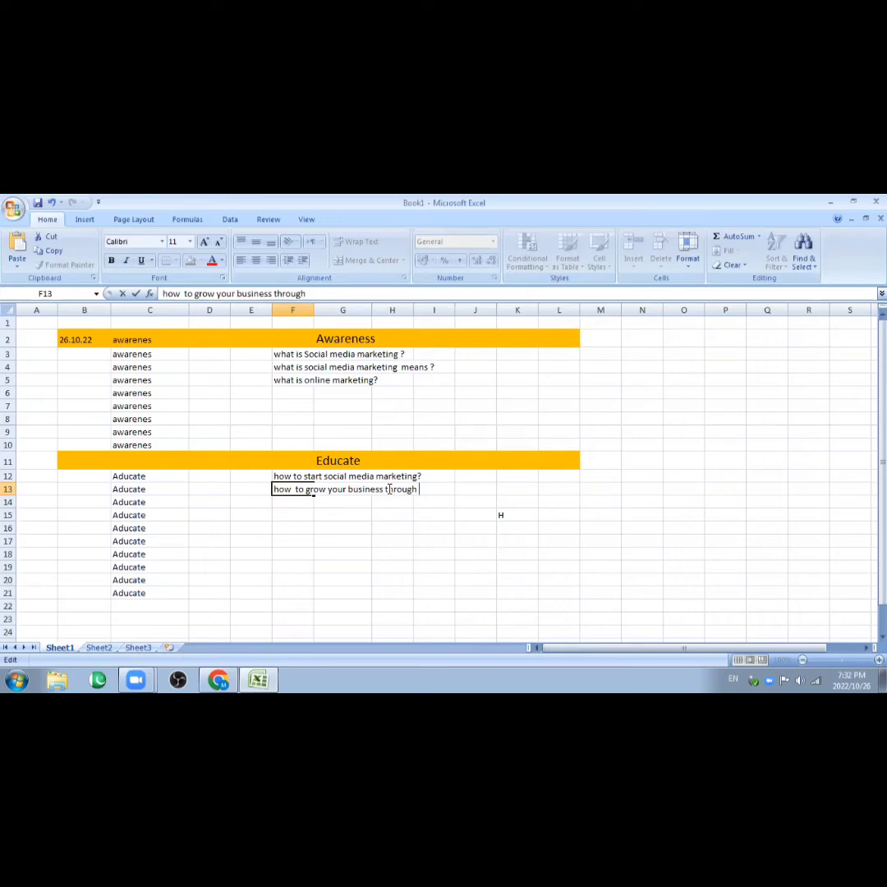
text(social media m)
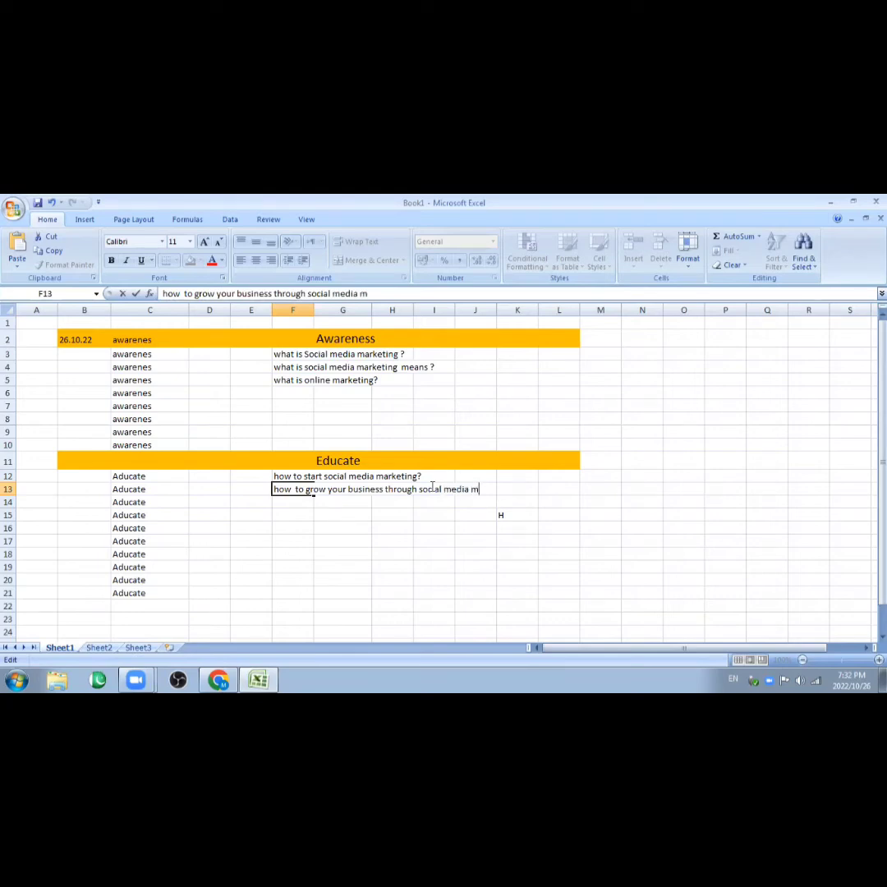
text(arketing?)
- Enter the question "how to reach your target audience ?" in cell F14
click(287, 505)
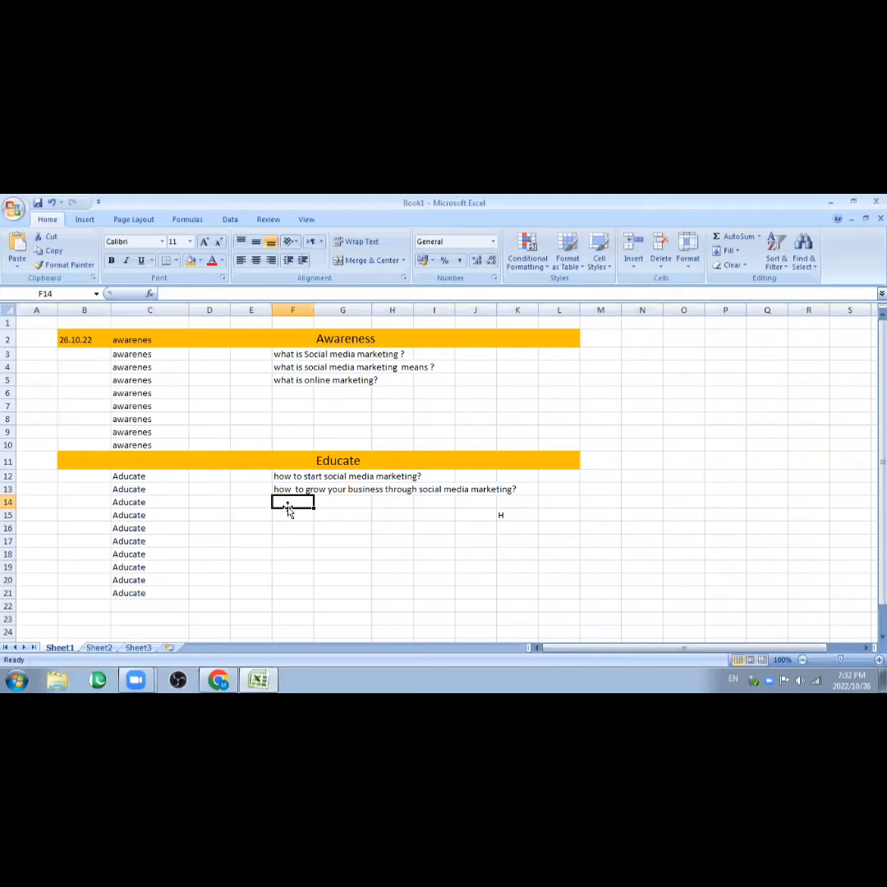
text(h)
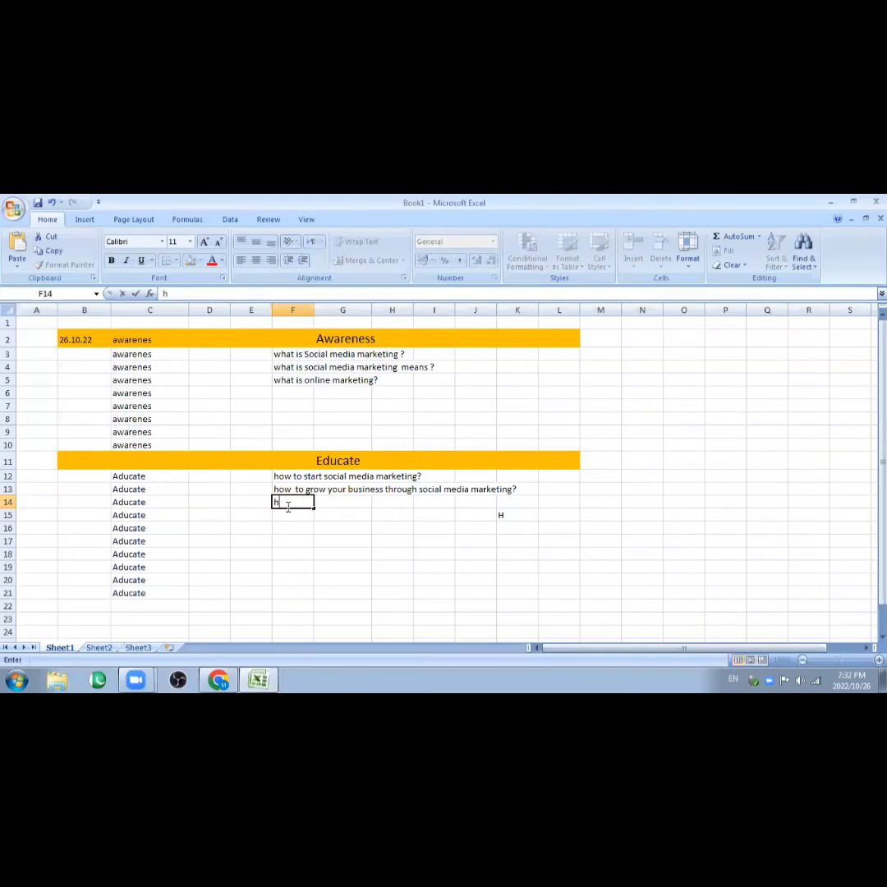
text(ow to)
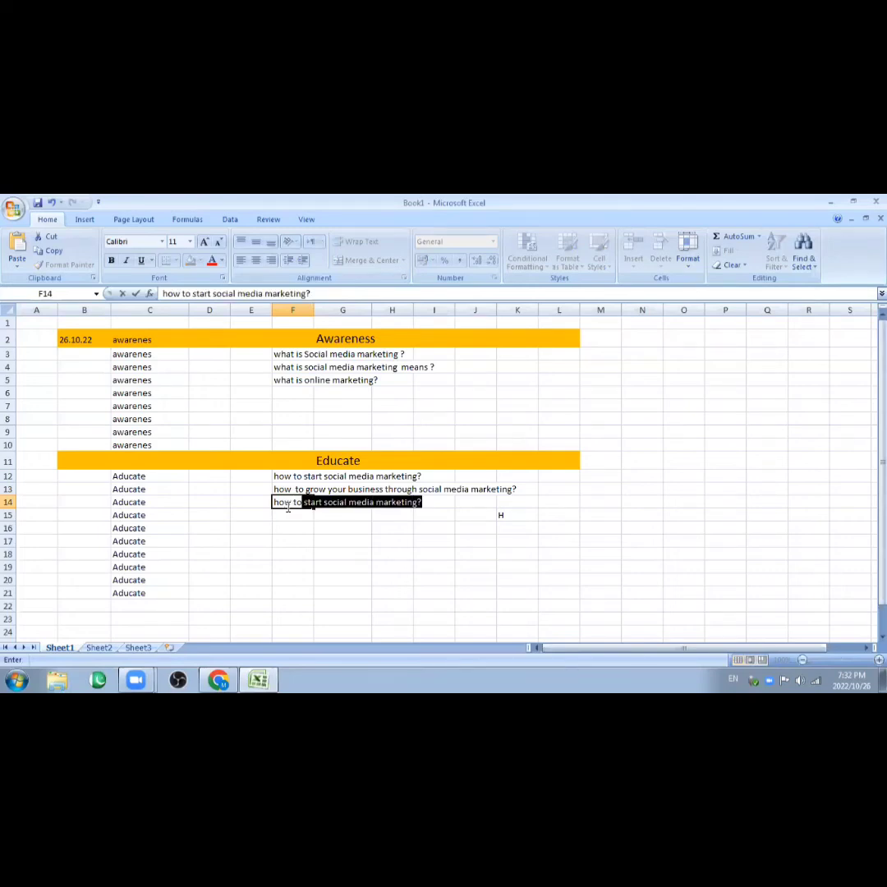
click(425, 502)
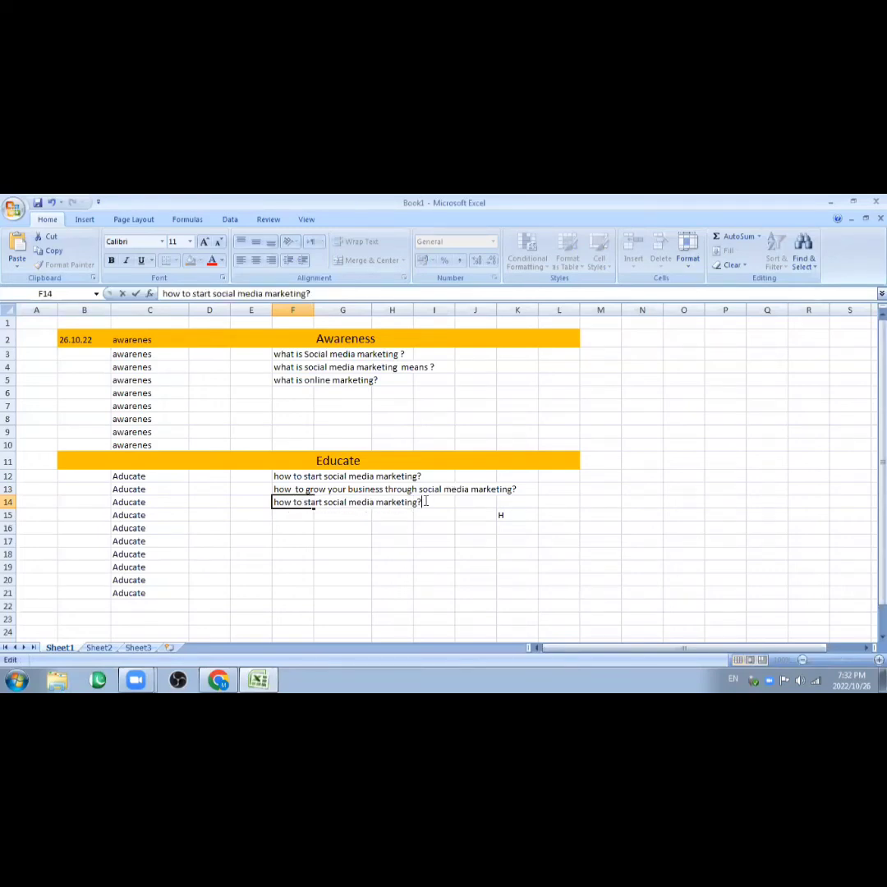
key(BackSpace)
key(BackSpace)
key(BackSpace)
key(BackSpace)
key(BackSpace)
key(BackSpace)
key(BackSpace)
key(BackSpace)
key(BackSpace)
key(BackSpace)
key(BackSpace)
key(BackSpace)
key(BackSpace)
key(BackSpace)
key(BackSpace)
key(BackSpace)
key(BackSpace)
key(BackSpace)
key(BackSpace)
key(BackSpace)
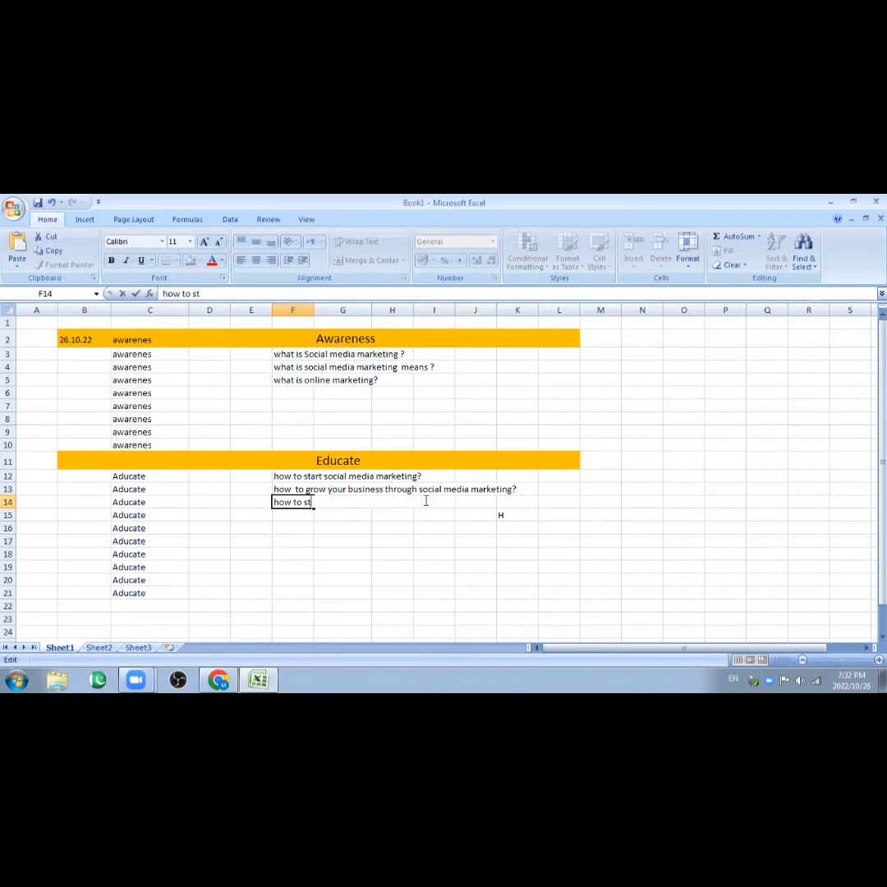
key(BackSpace)
key(BackSpace)
text(reach your target)
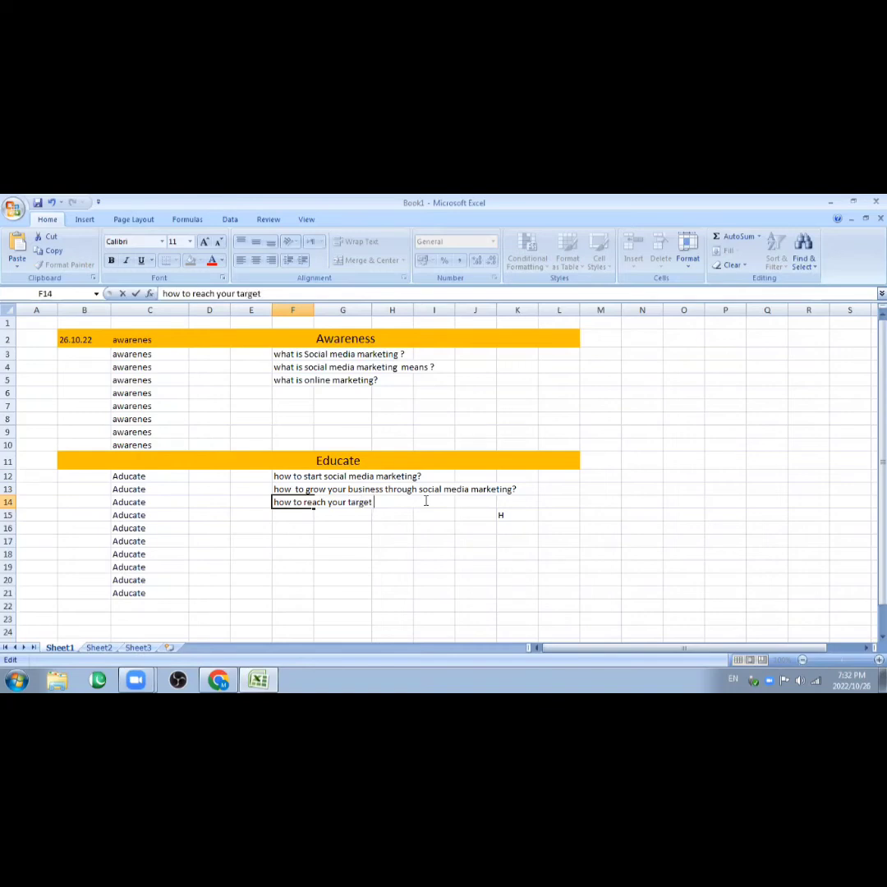
text( audience ?)
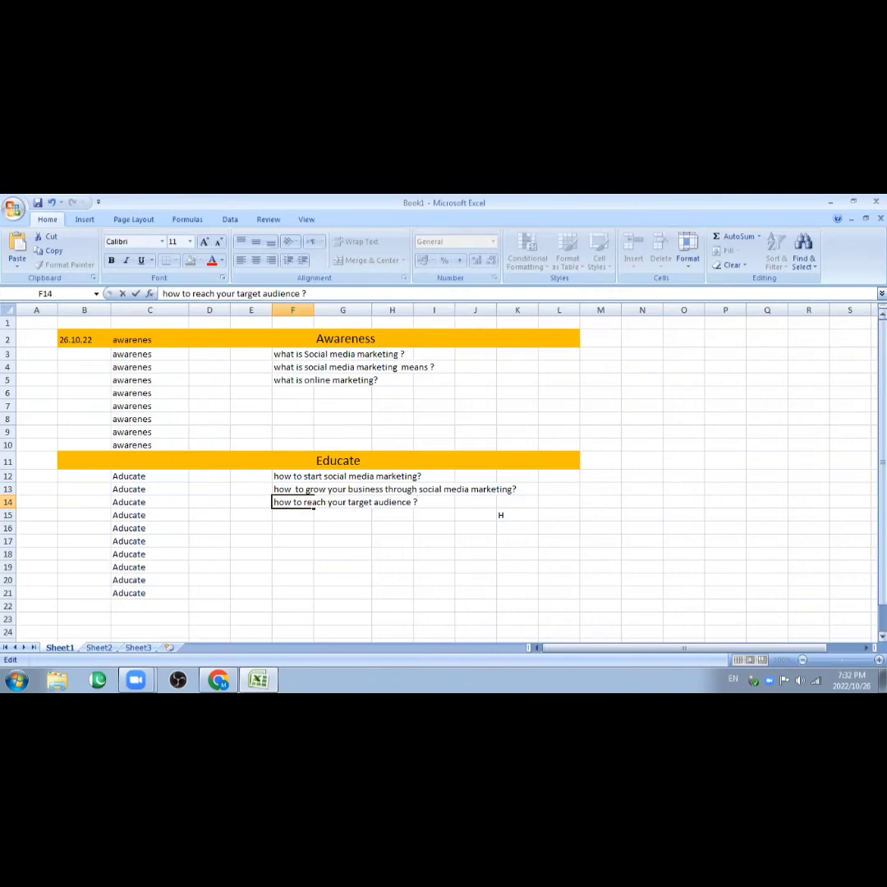
- Enter the section heading "Positioning" in cell G22, just below the Educate rows
drag(882, 476, 847, 482)
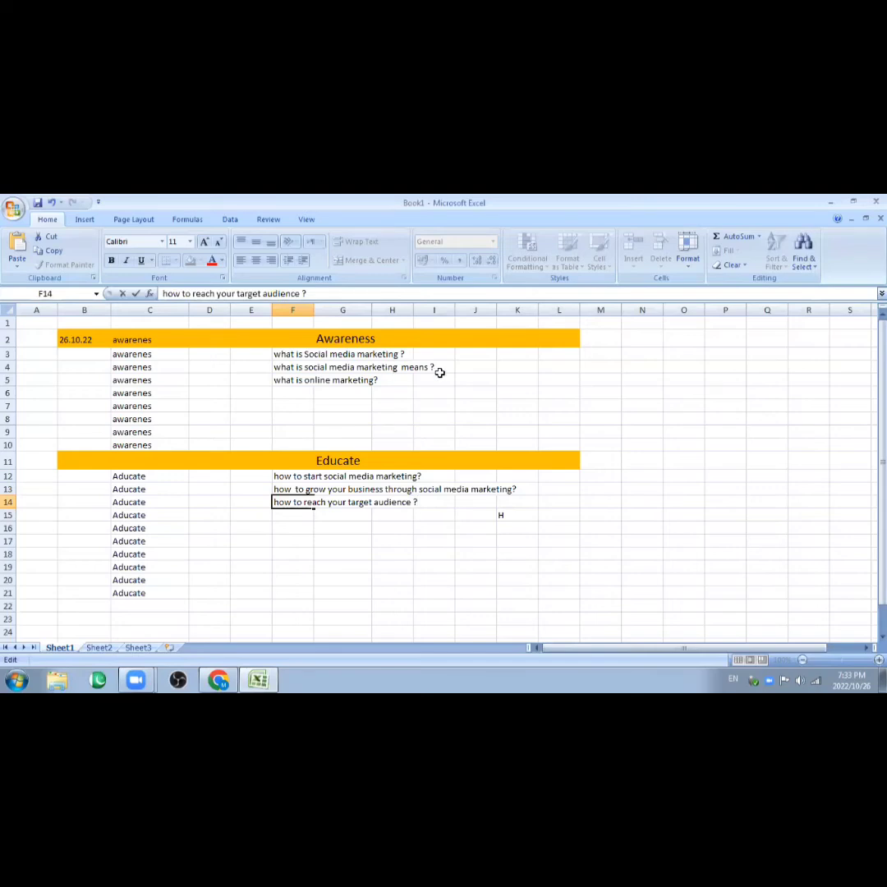
drag(883, 415, 883, 440)
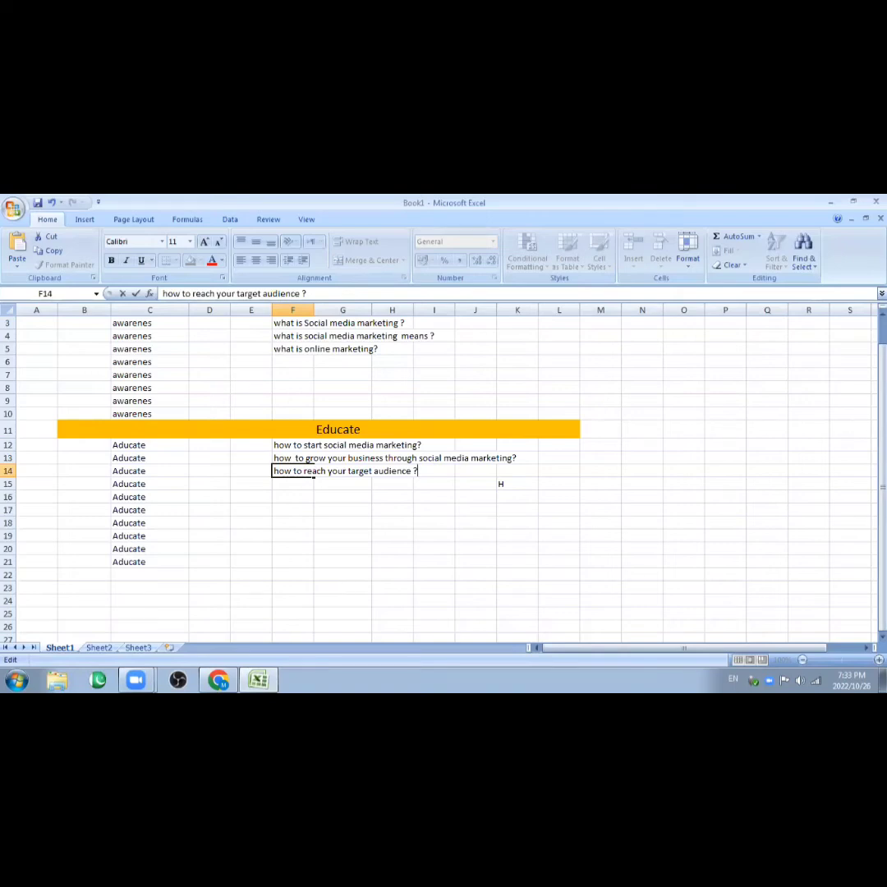
mouse_move(882, 388)
mouse_down()
mouse_move(882, 363)
mouse_move(882, 371)
mouse_up()
click(343, 578)
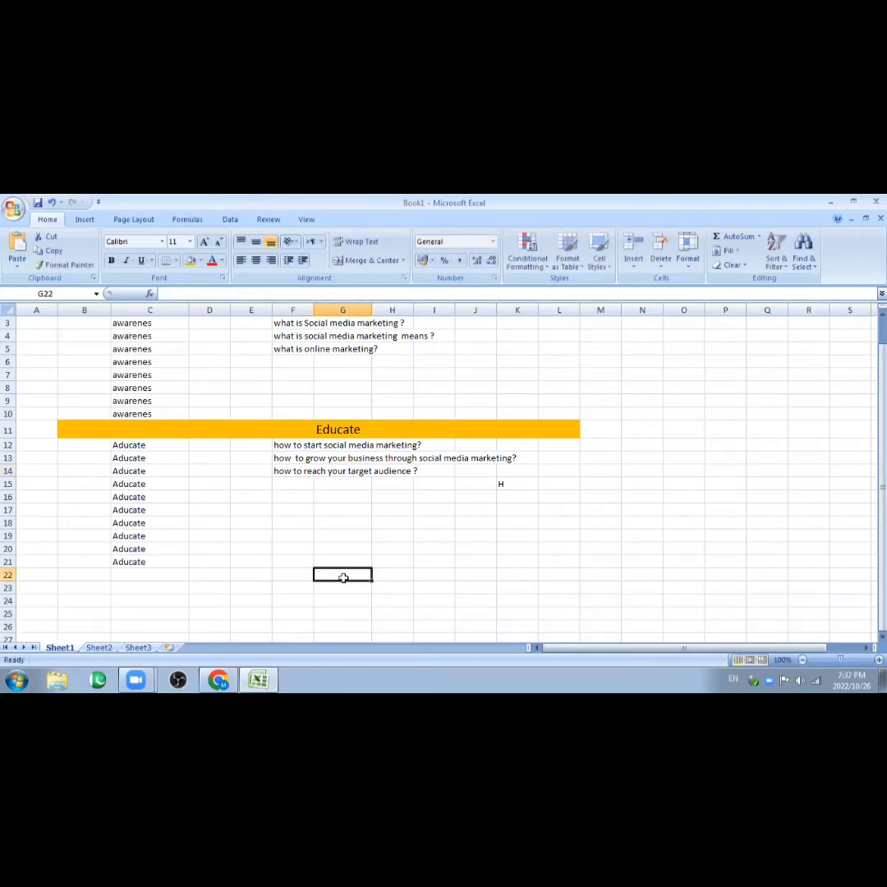
text(Po)
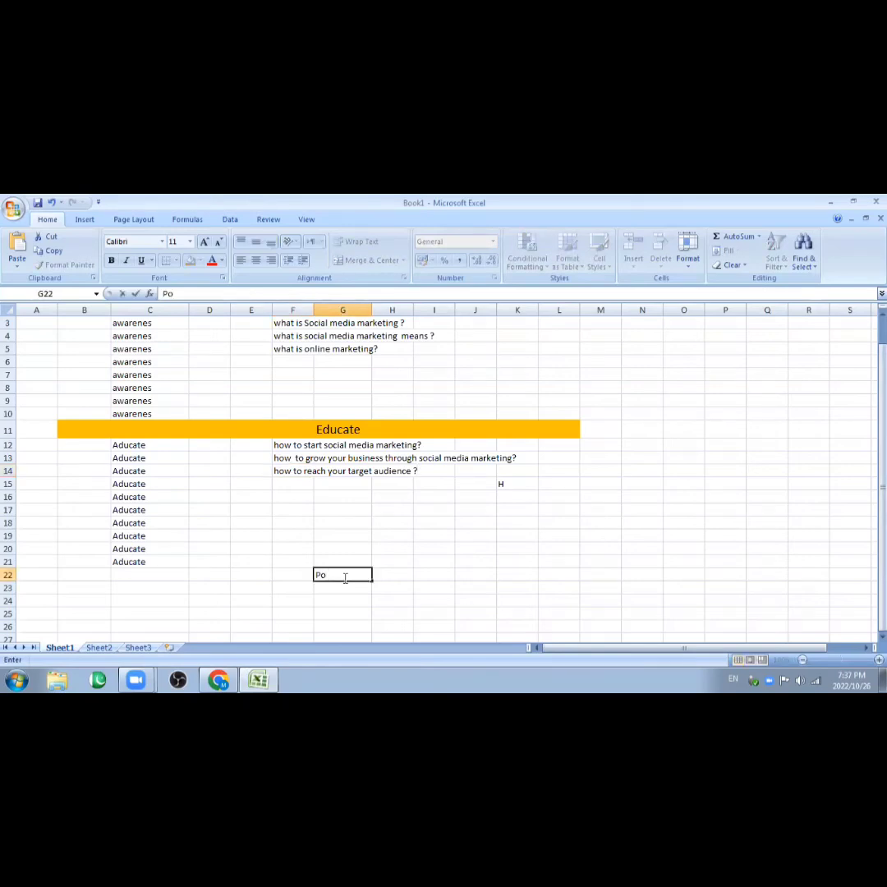
text(sitioning)
- Set the font size of the "Positioning" heading in cell G22 to 16
click(190, 241)
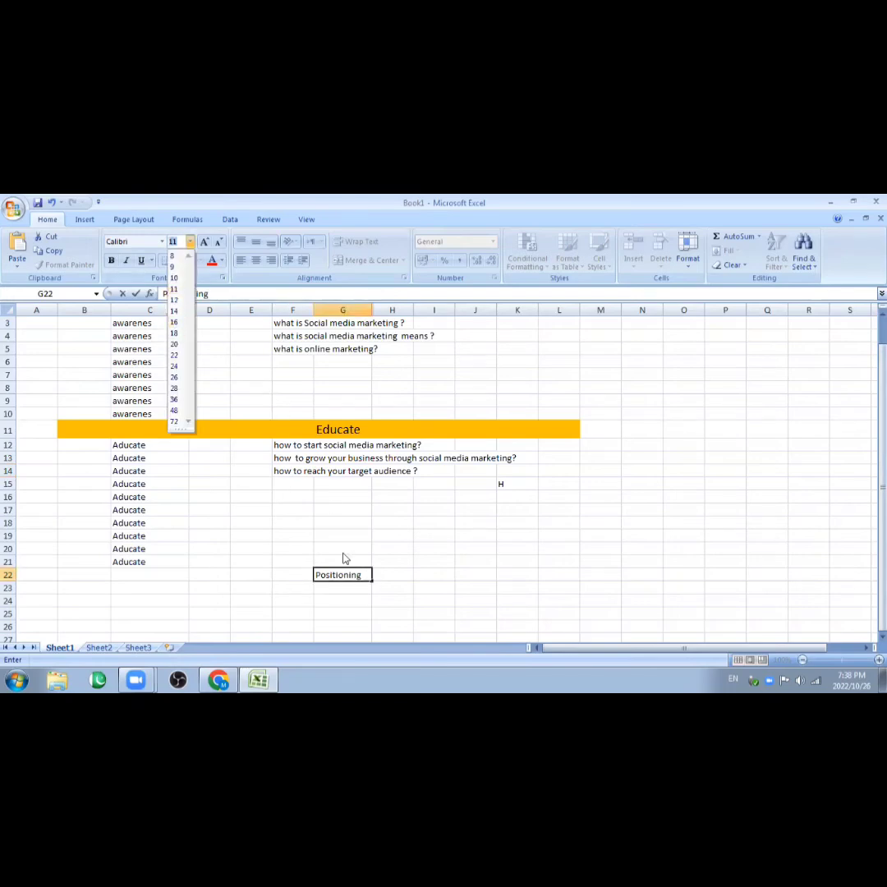
click(319, 574)
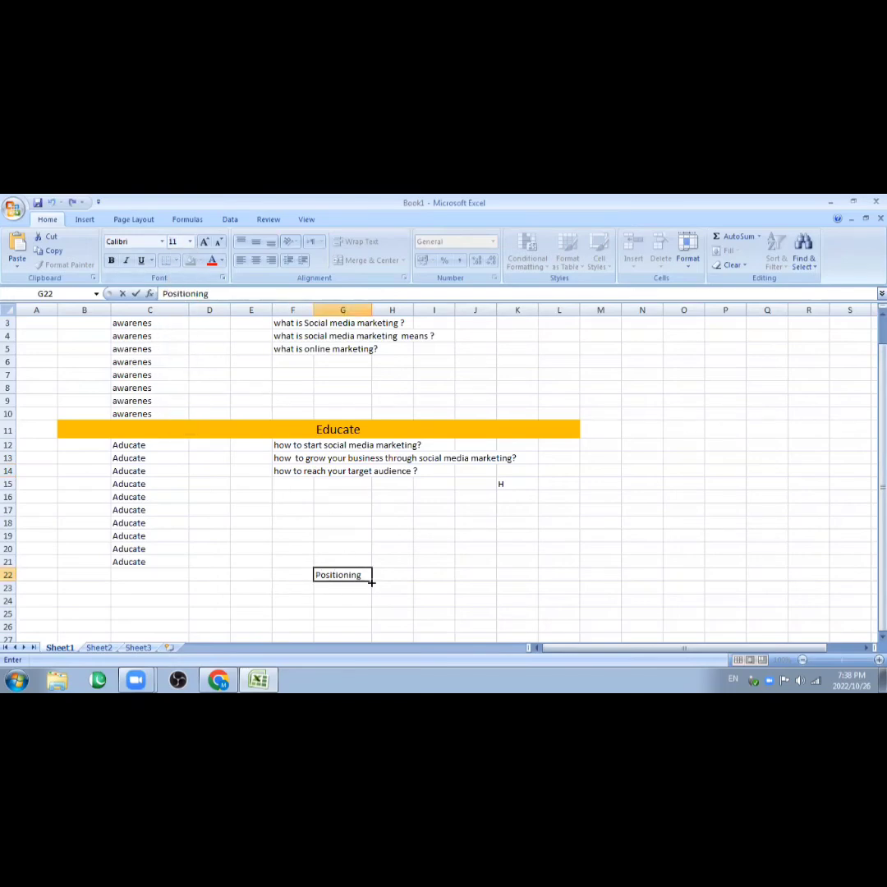
key(Escape)
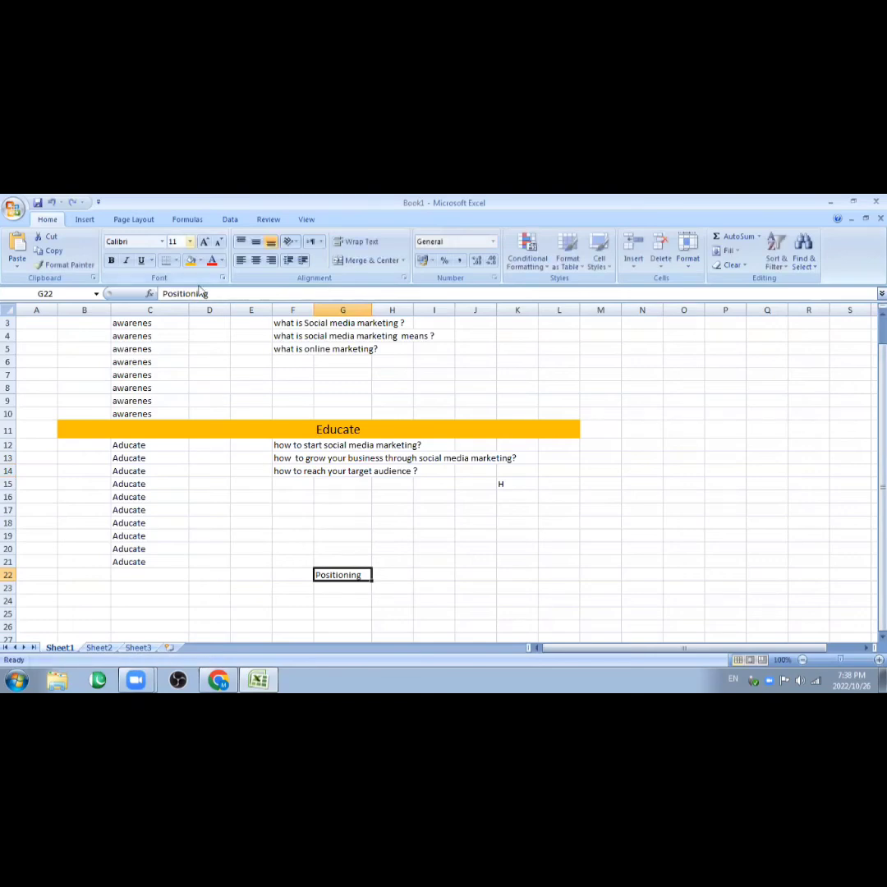
click(190, 242)
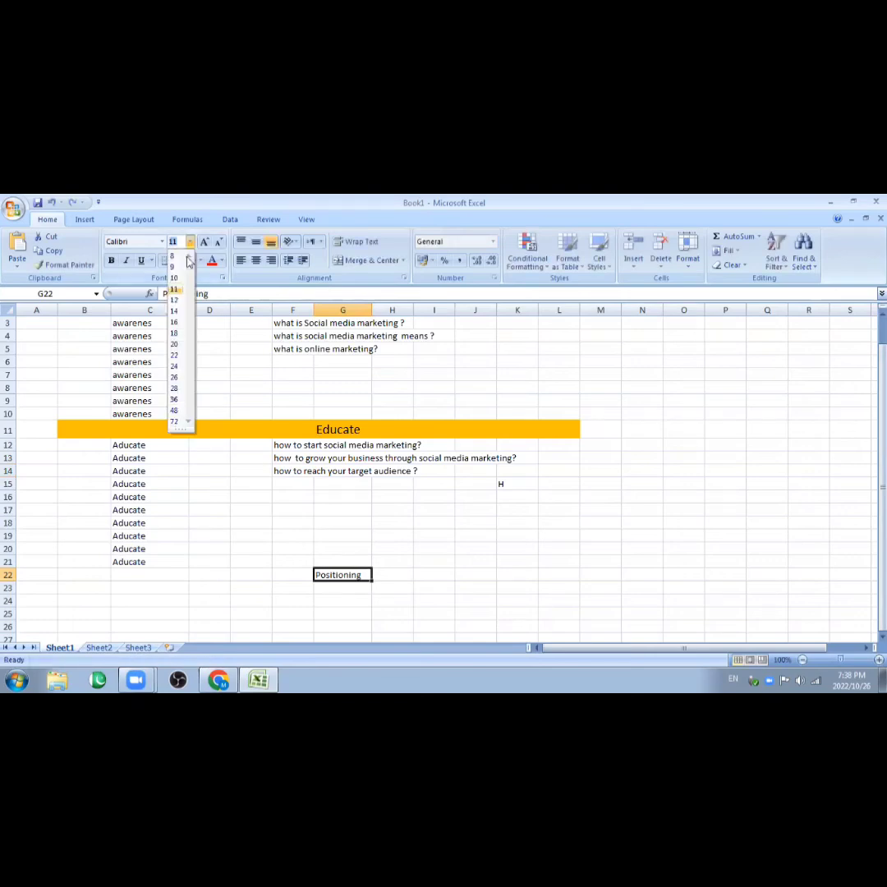
click(174, 322)
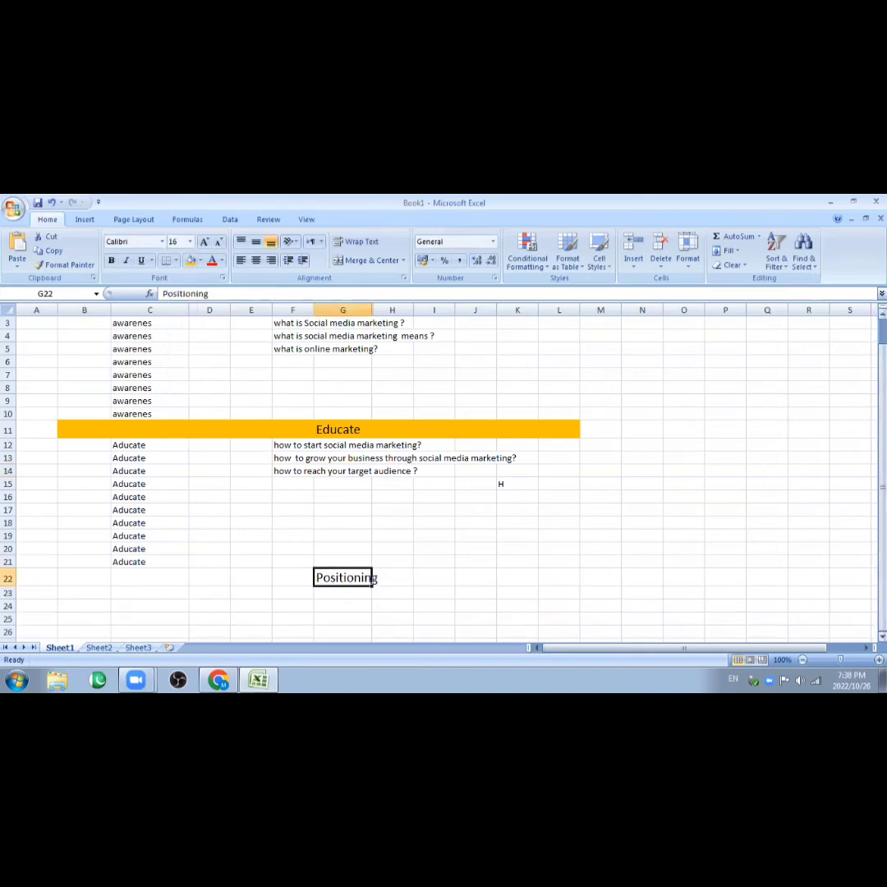
- Fill the Positioning heading row from B22 to L22 with the same orange as the Educate heading
scroll(443, 476, down, 2)
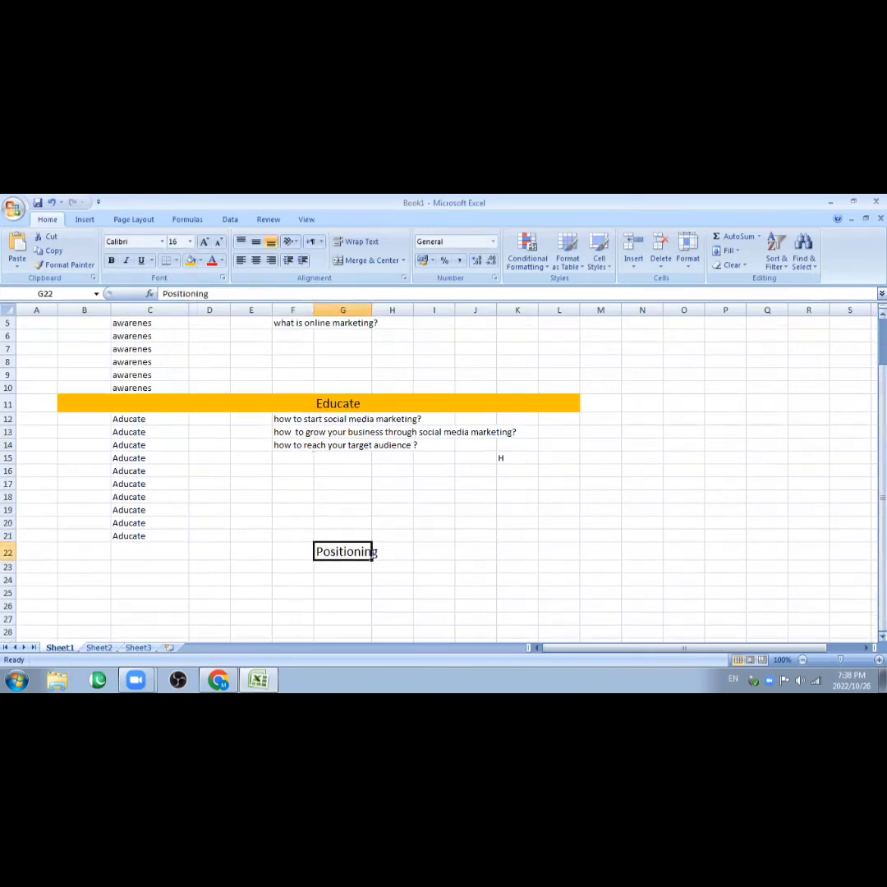
scroll(449, 486, down, 1)
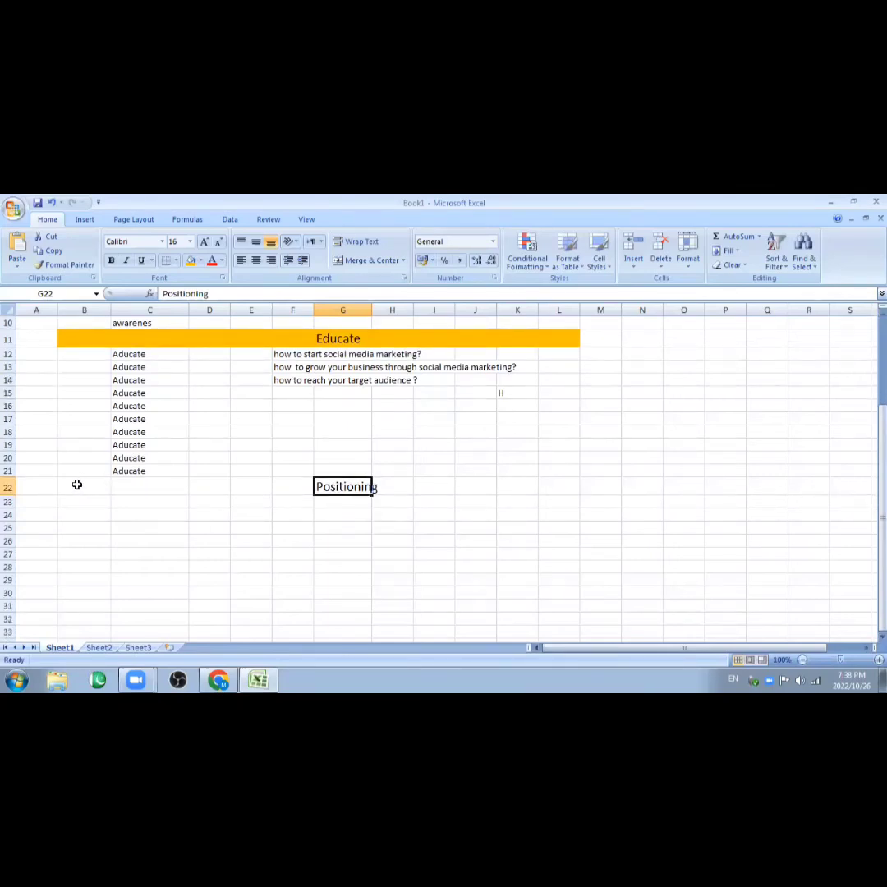
drag(76, 484, 566, 490)
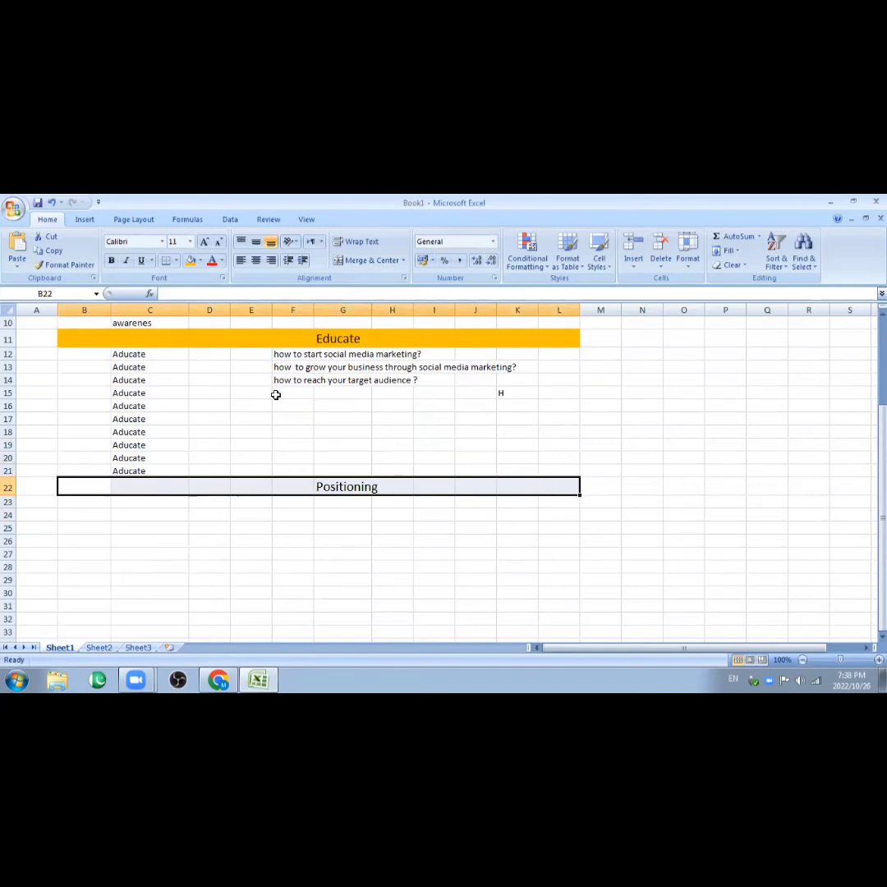
click(199, 261)
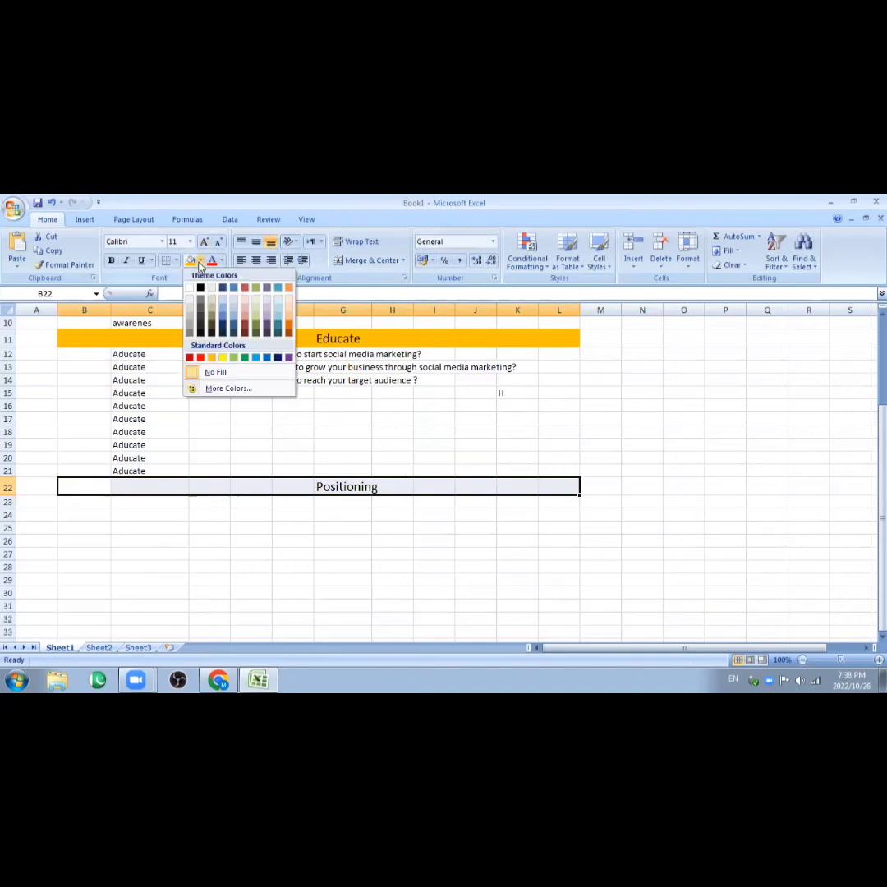
click(211, 356)
click(501, 579)
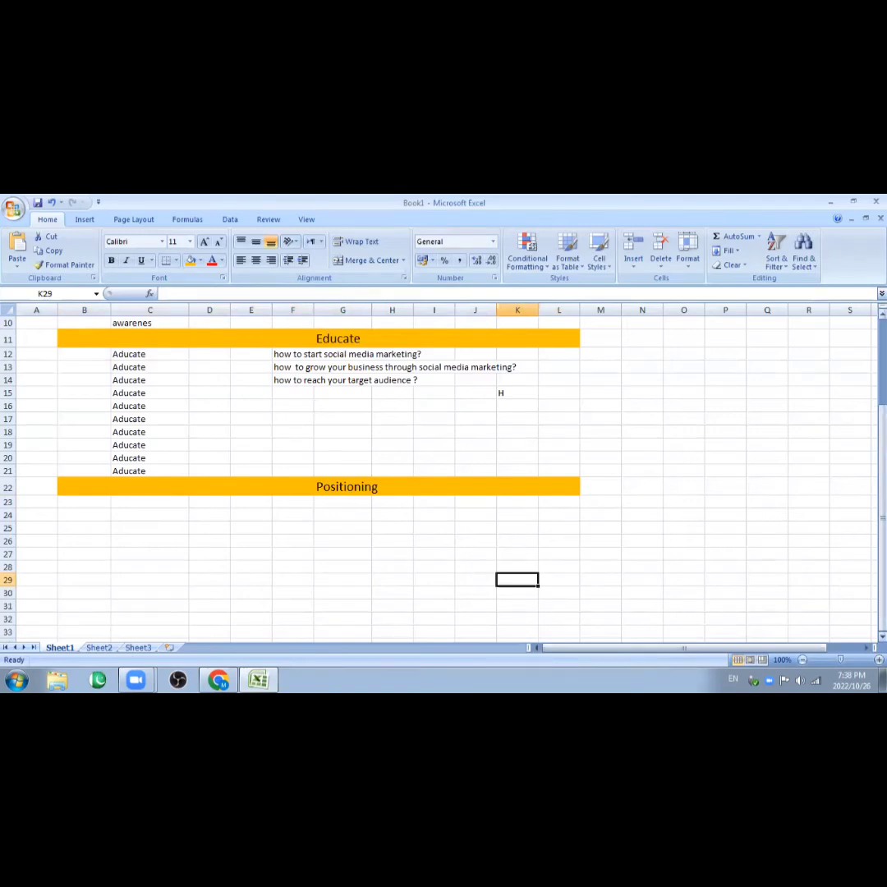
- Enter the label "positioning" in cell C23 and fill it down to C31
scroll(598, 548, down, 1)
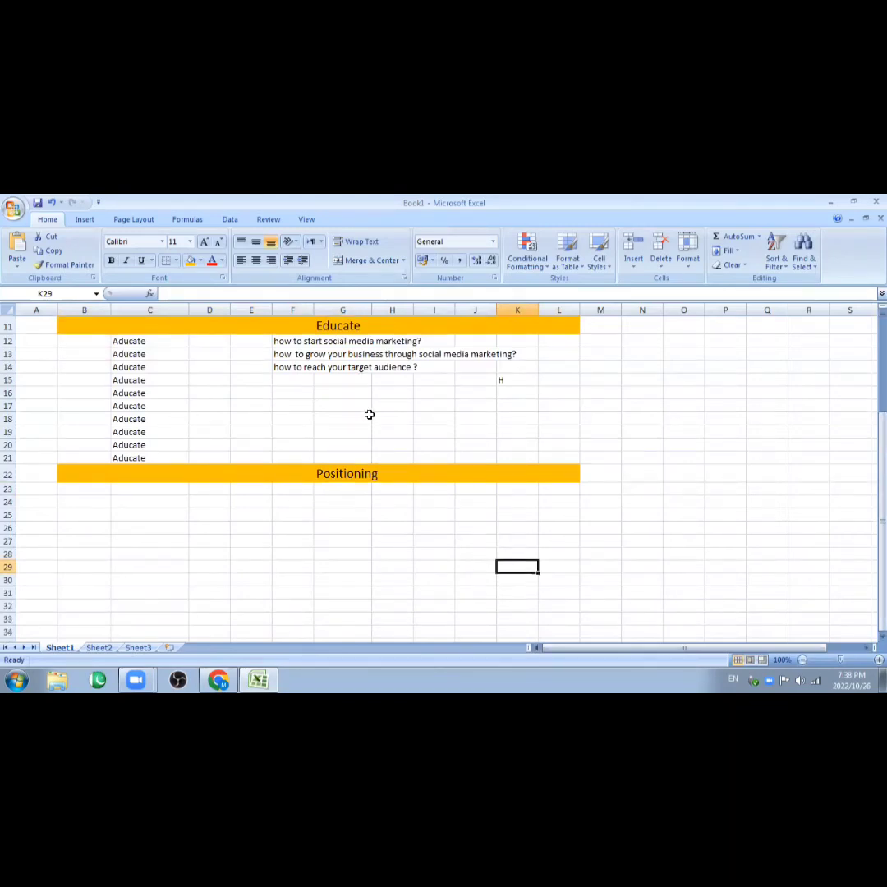
click(133, 493)
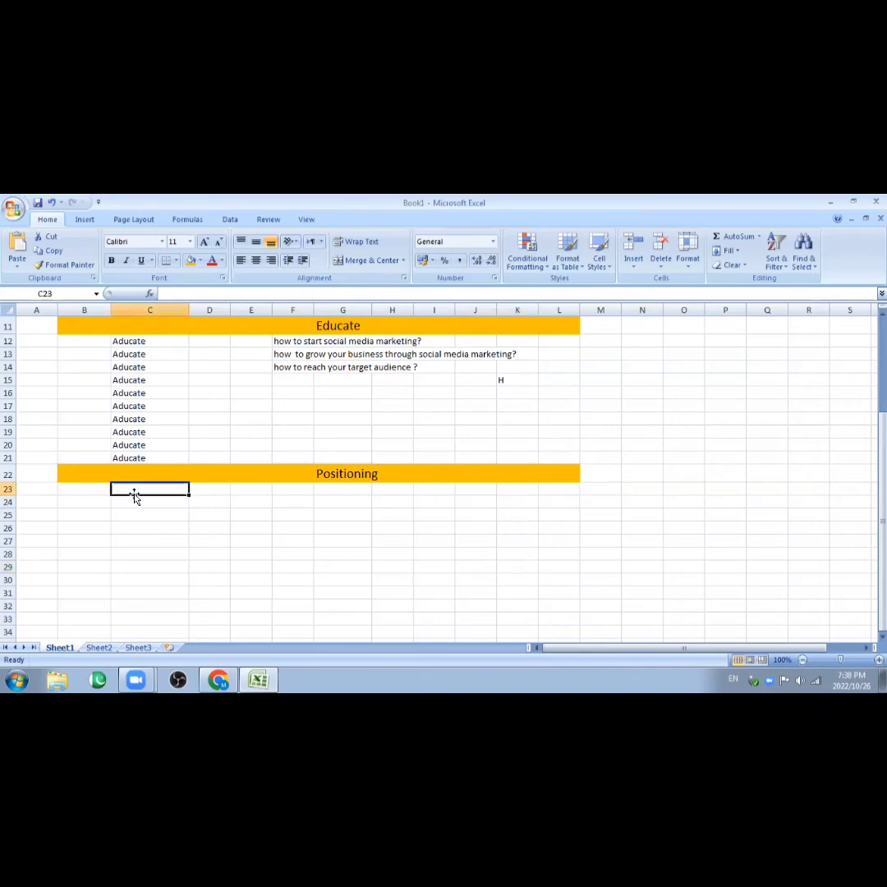
text(po)
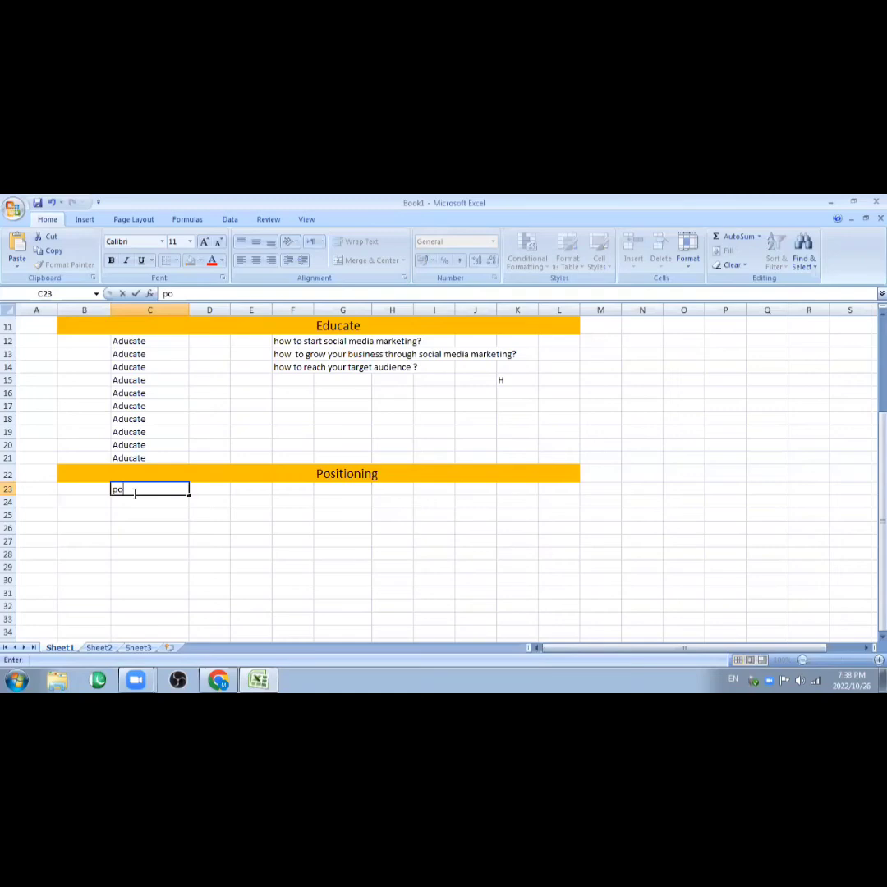
text(siting)
click(133, 489)
text(oni)
click(173, 503)
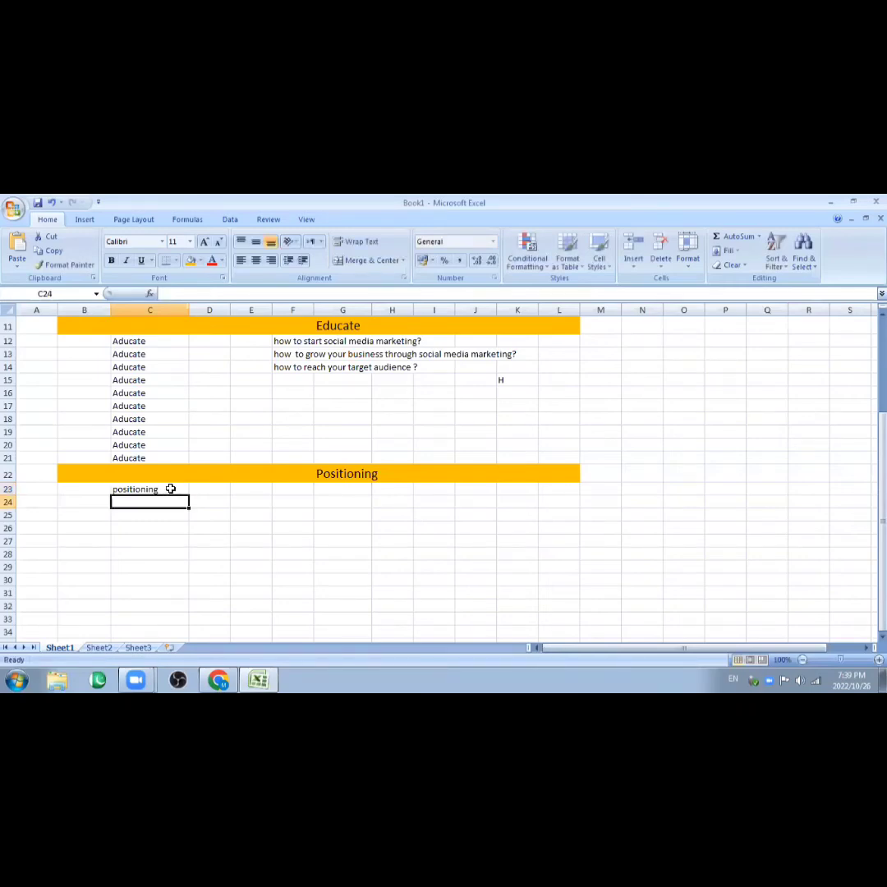
click(183, 491)
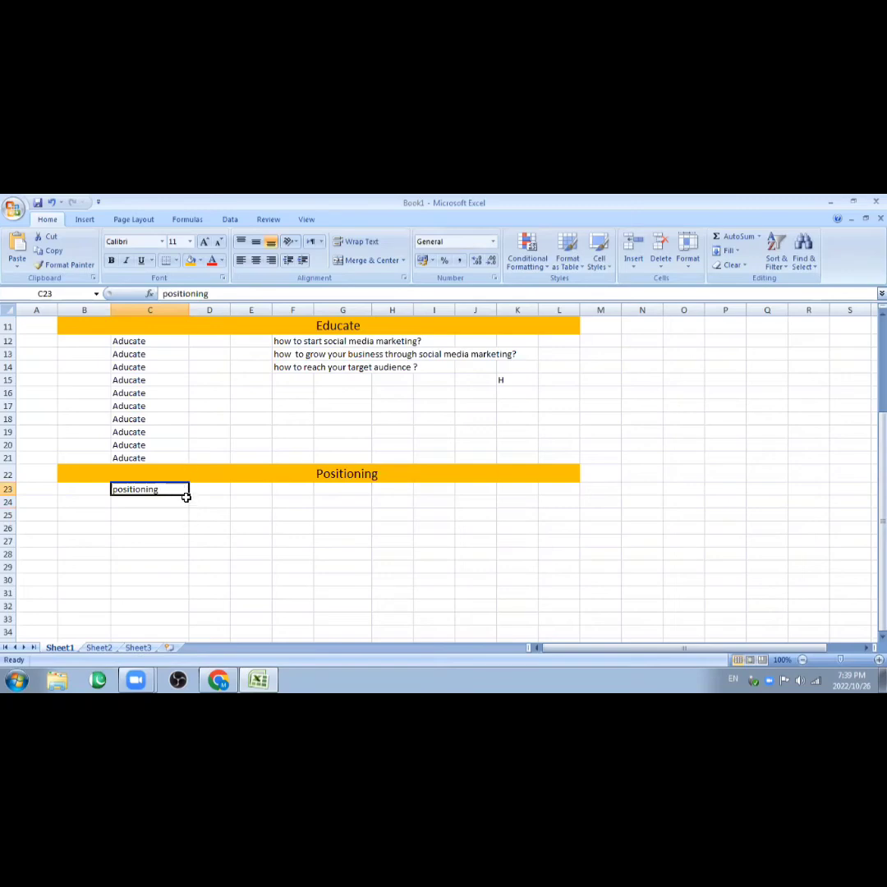
drag(188, 496, 188, 597)
click(287, 592)
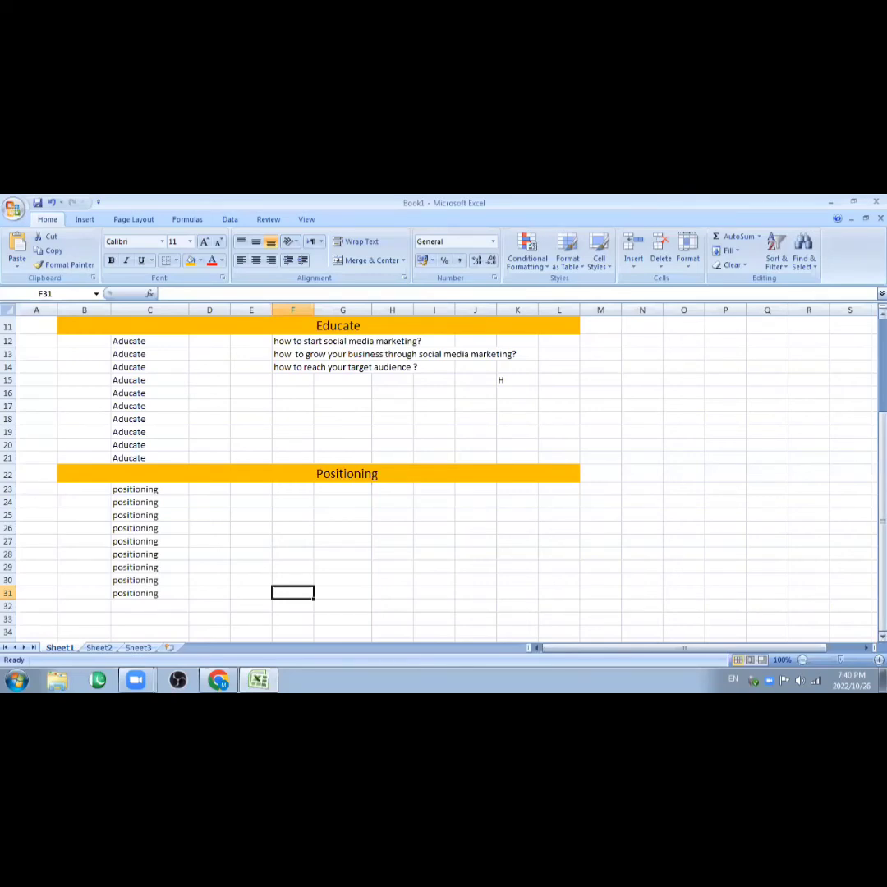
drag(883, 445, 882, 446)
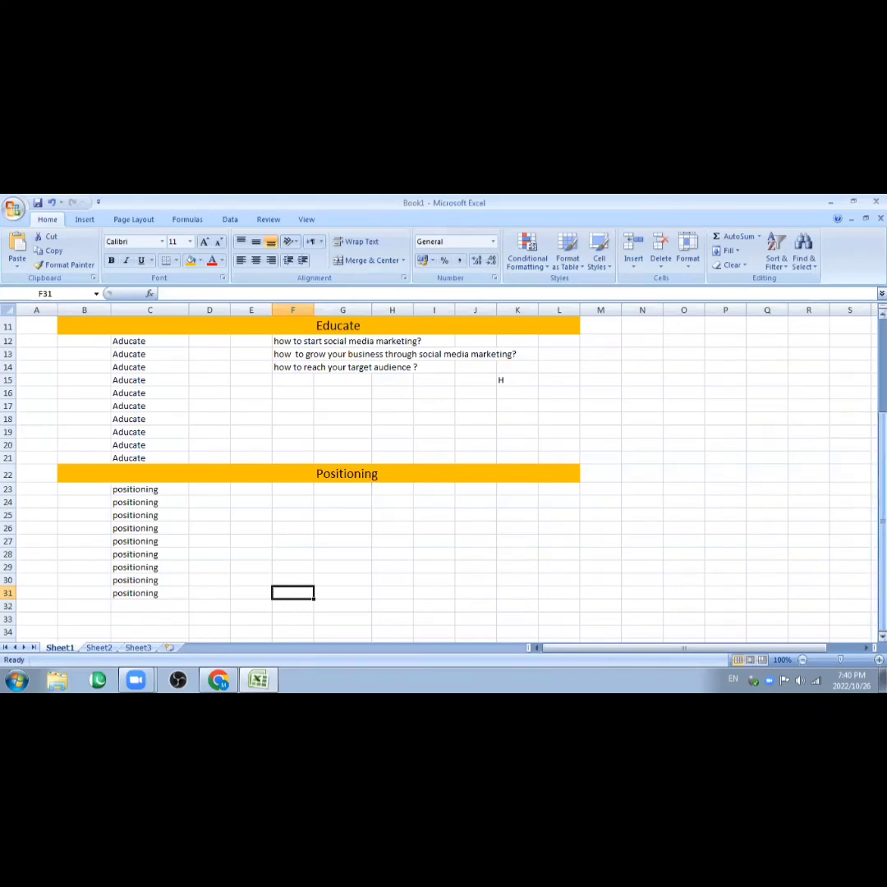
click(882, 484)
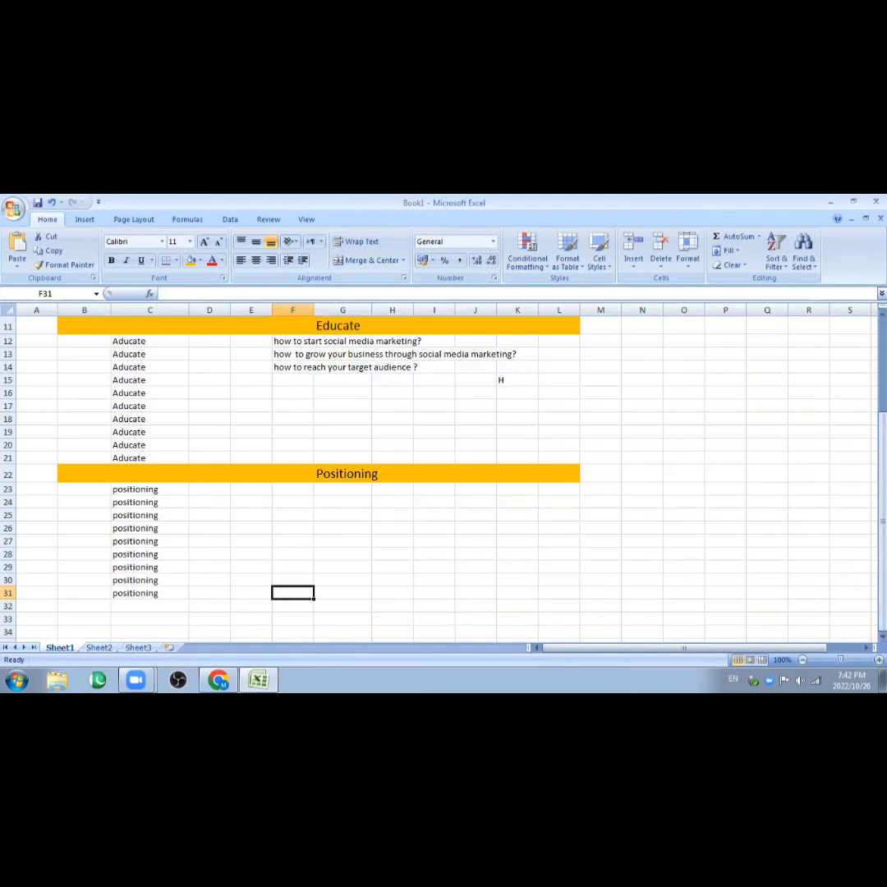
drag(880, 583, 880, 583)
click(144, 606)
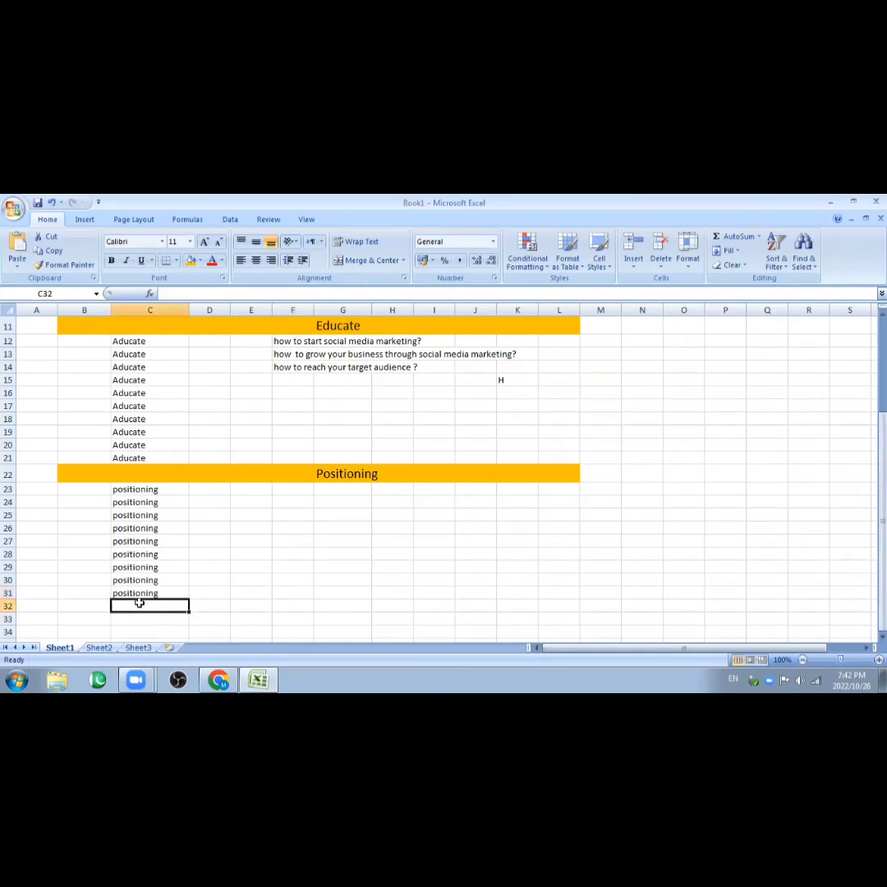
click(335, 607)
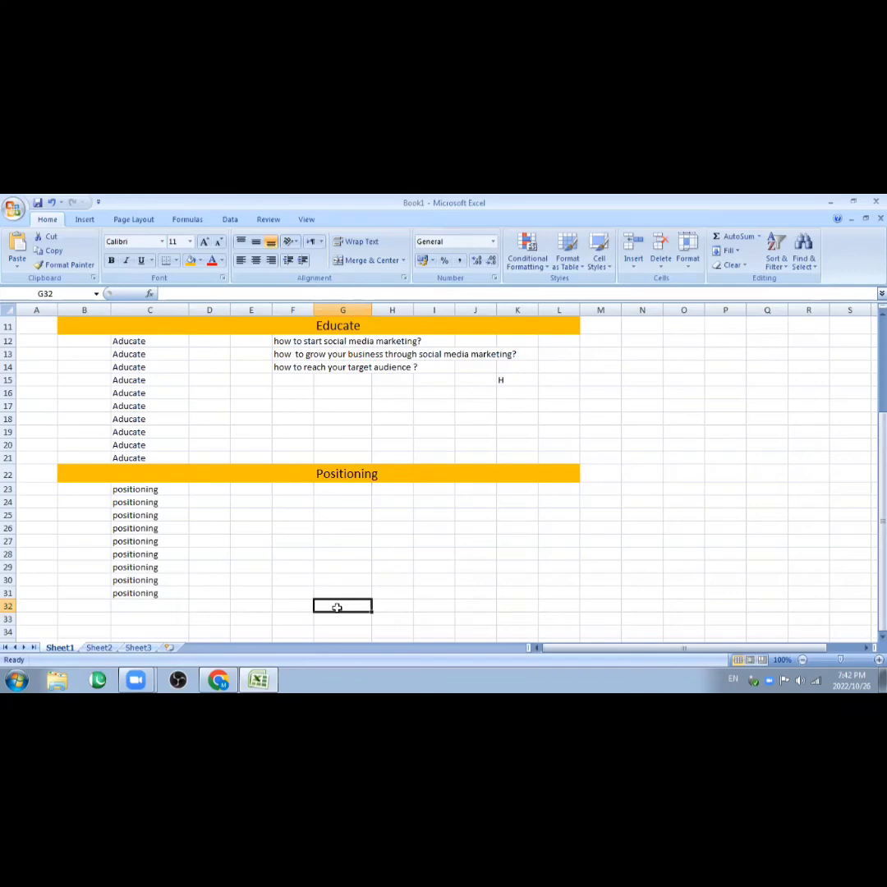
- Enter the label "Review-" in cell F23 under the Positioning heading
click(294, 495)
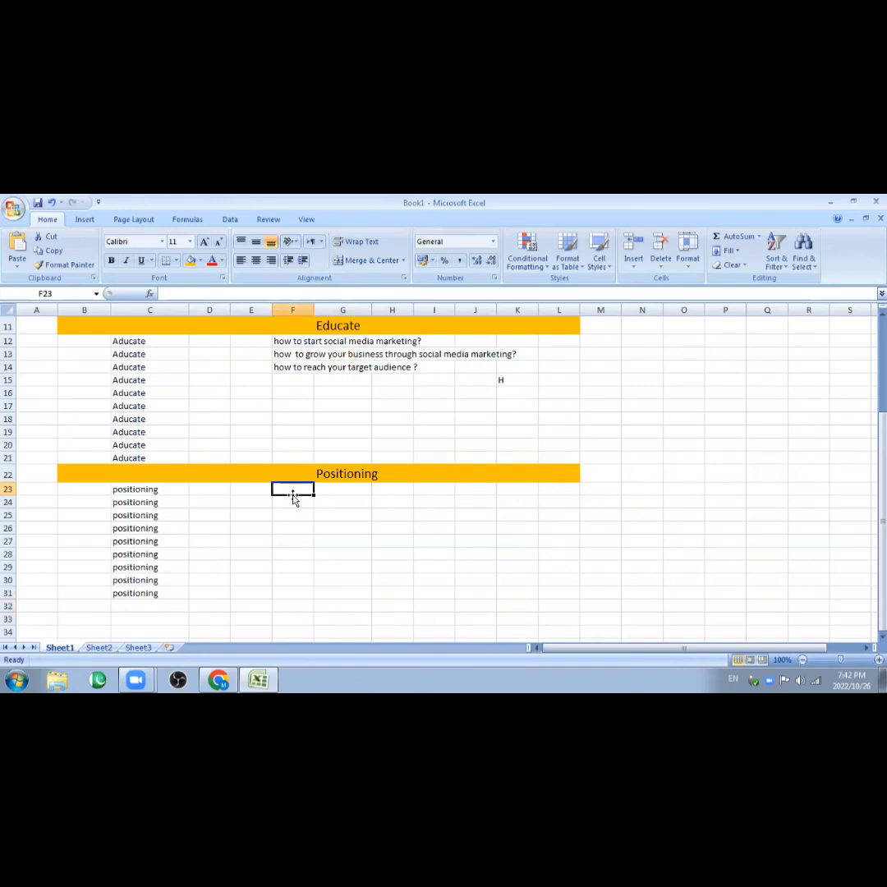
text(re)
key(BackSpace)
key(BackSpace)
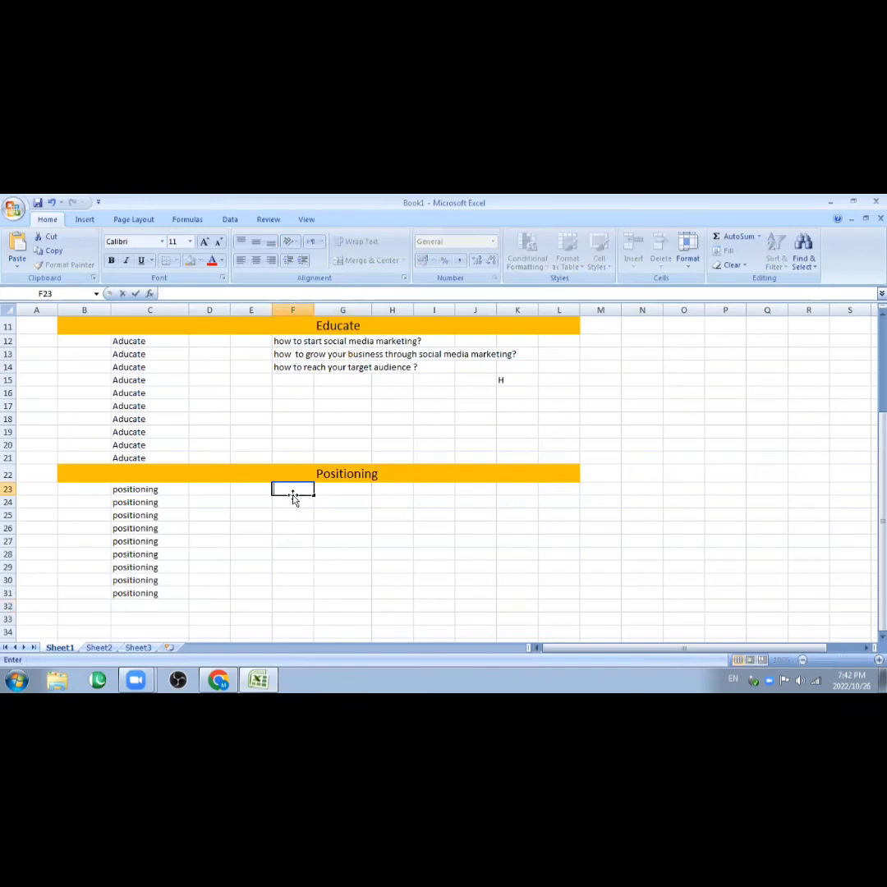
text(Review.)
key(BackSpace)
text(-)
- Enter the topic "business name finalize" in cell G23 beside the "Review-" label
click(335, 489)
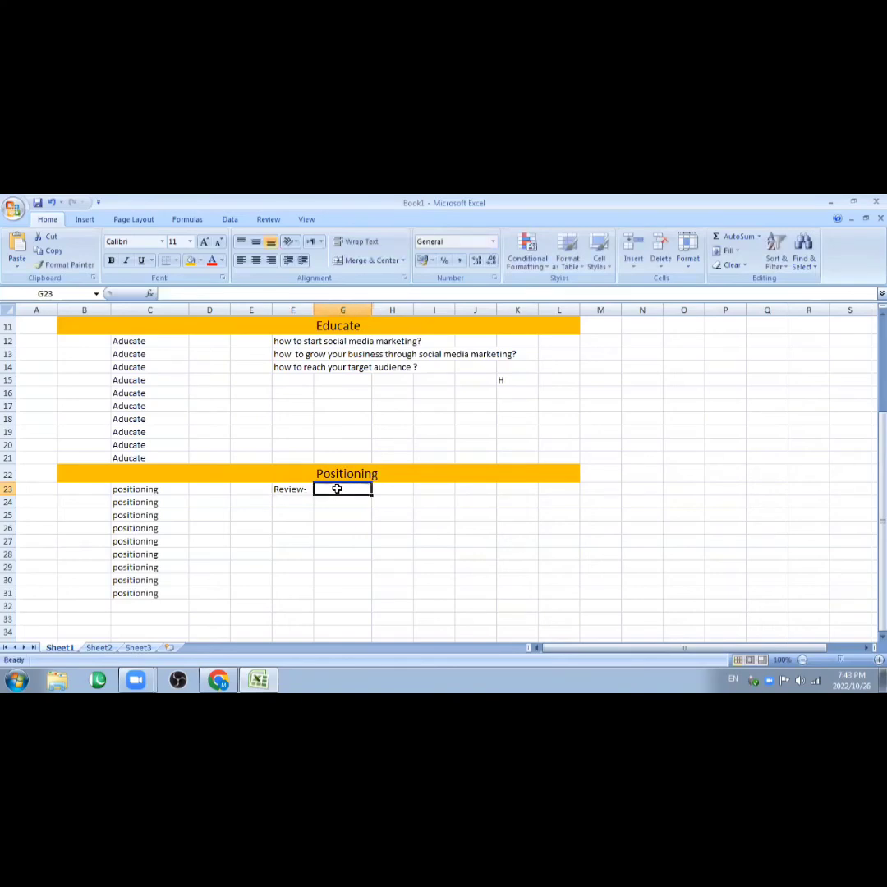
text(bus)
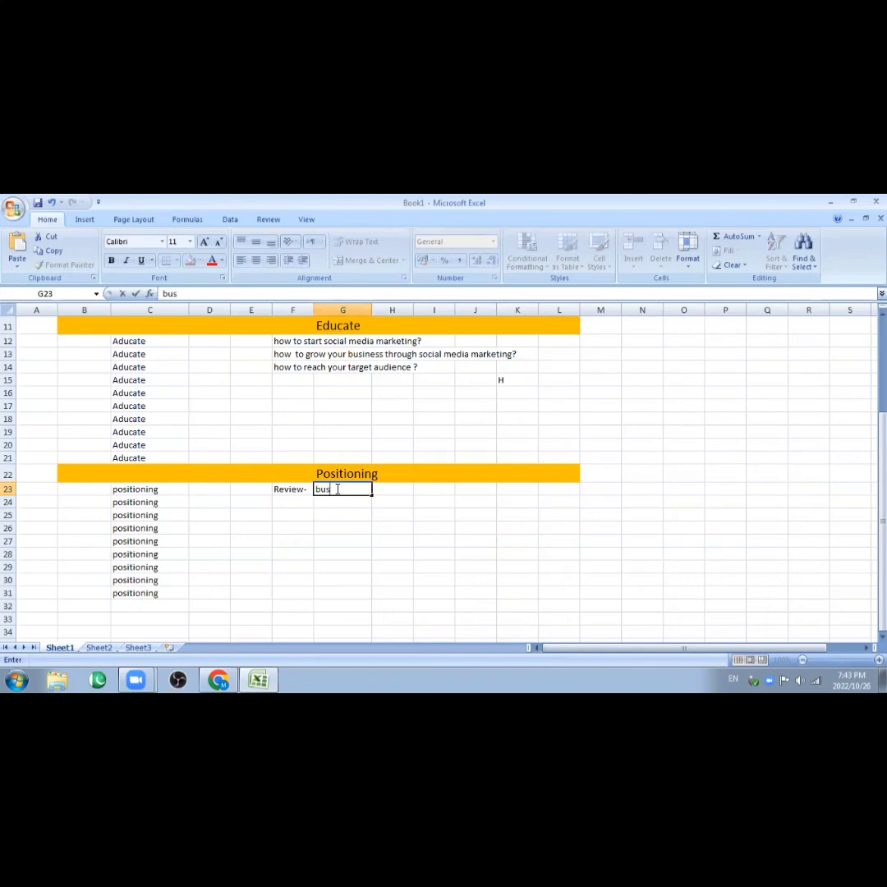
text(iness)
key(BackSpace)
text(name fin)
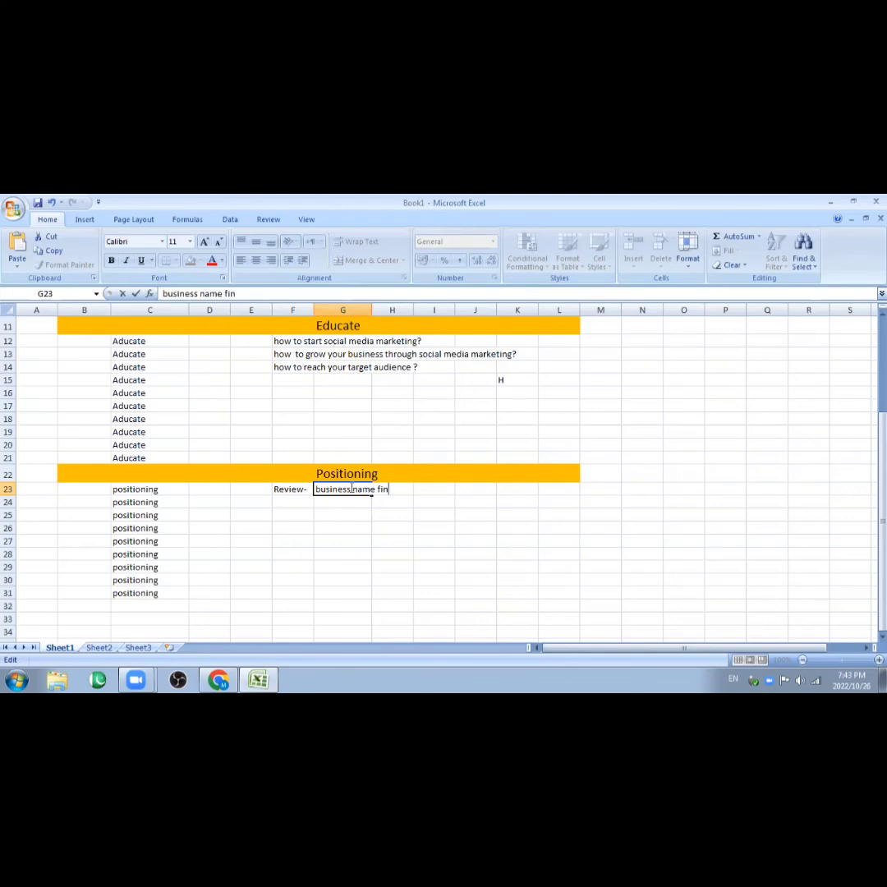
text(alize)
- Enter the label "Rew-" in cell F24 and the topic "Domain search" in cell G24
click(298, 501)
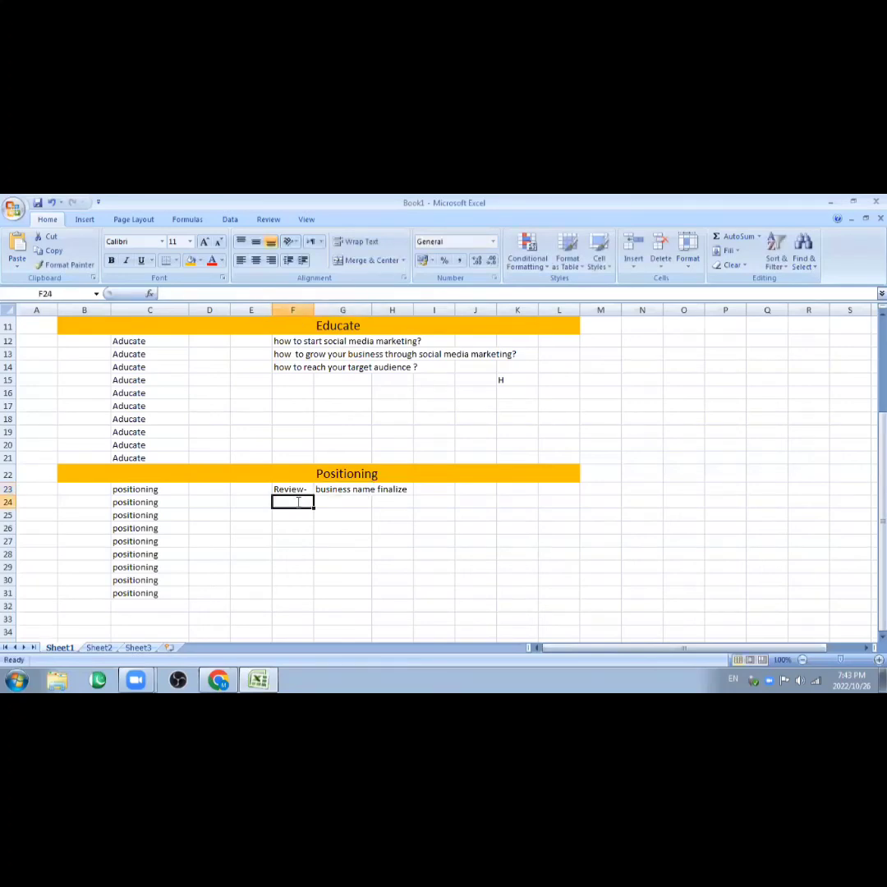
text(Rew-)
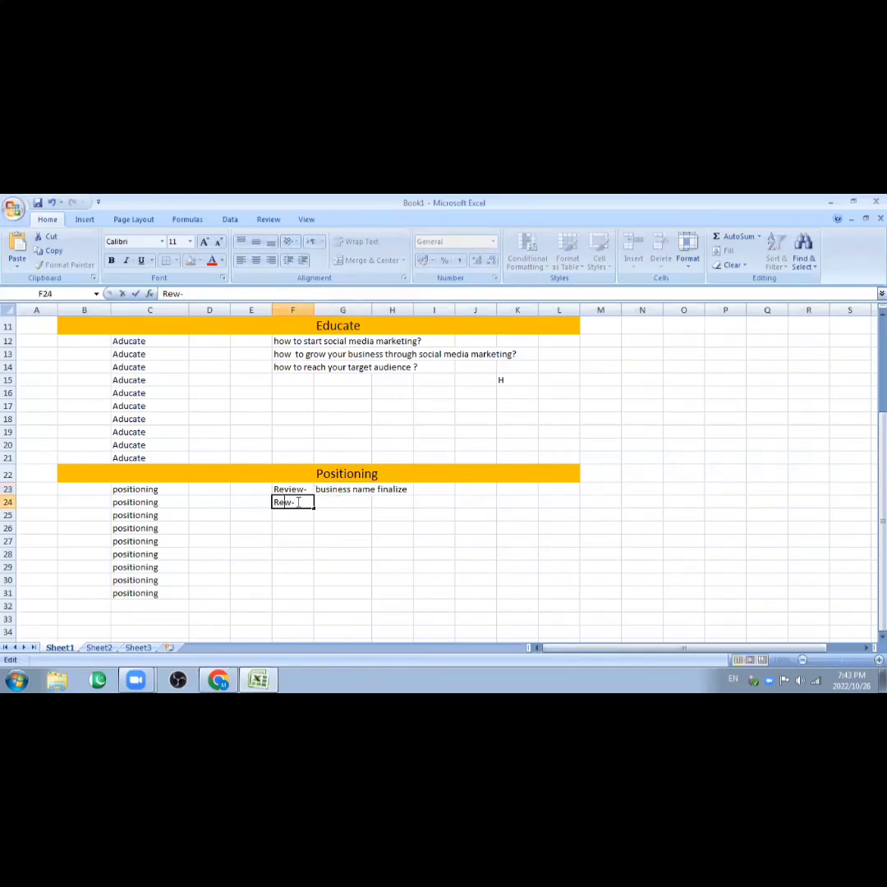
click(345, 504)
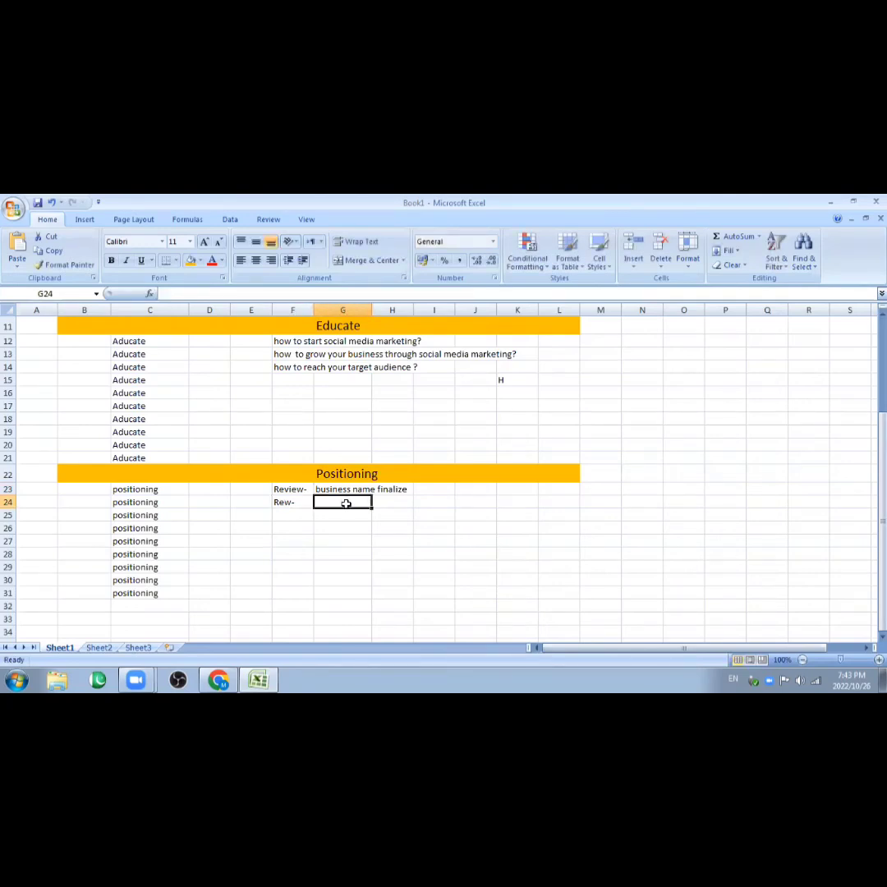
text(Domain)
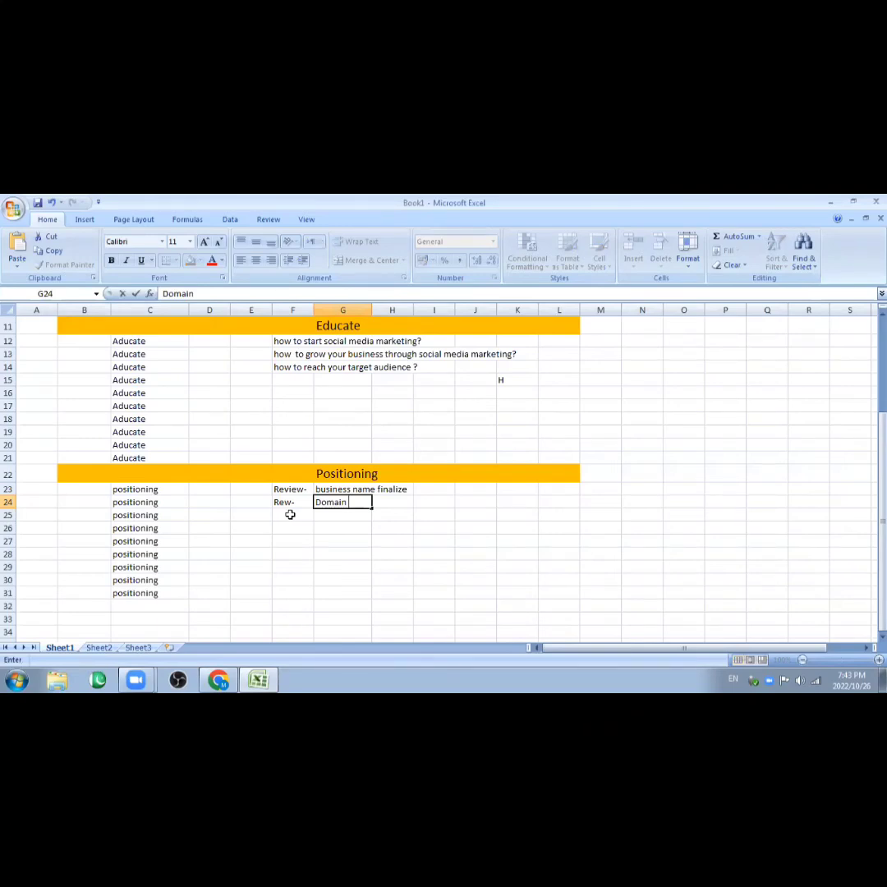
text(search)
- Enter the label "Rew-" in cell F25 and the topic "logo design" in cell G25
click(287, 518)
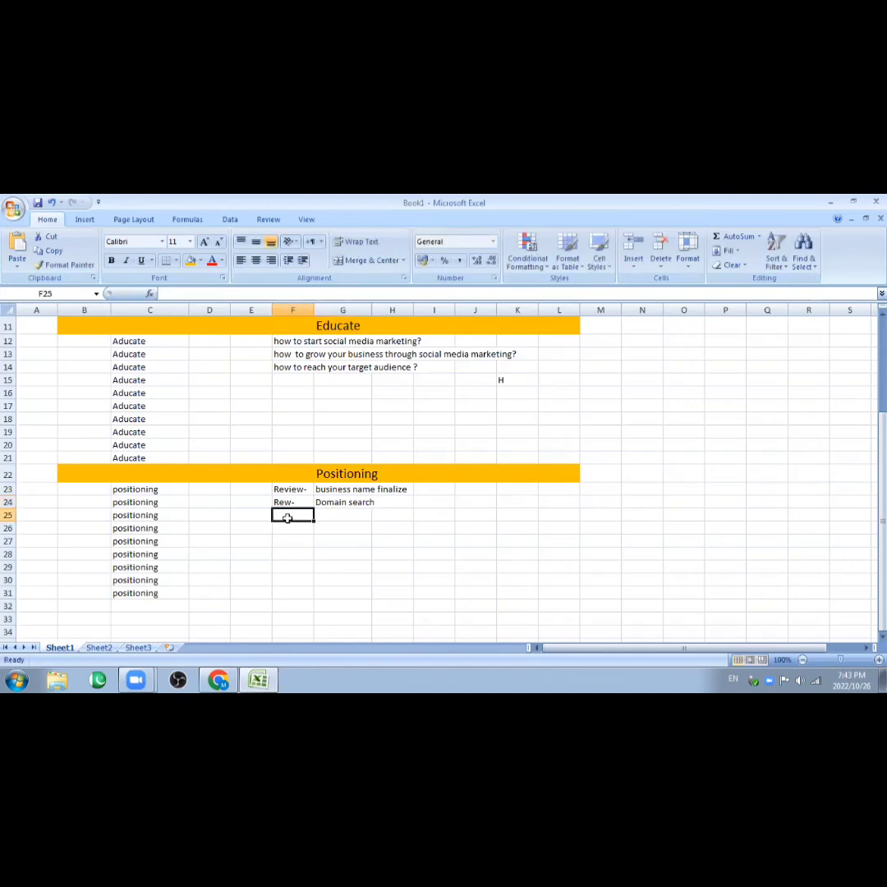
text(rew-)
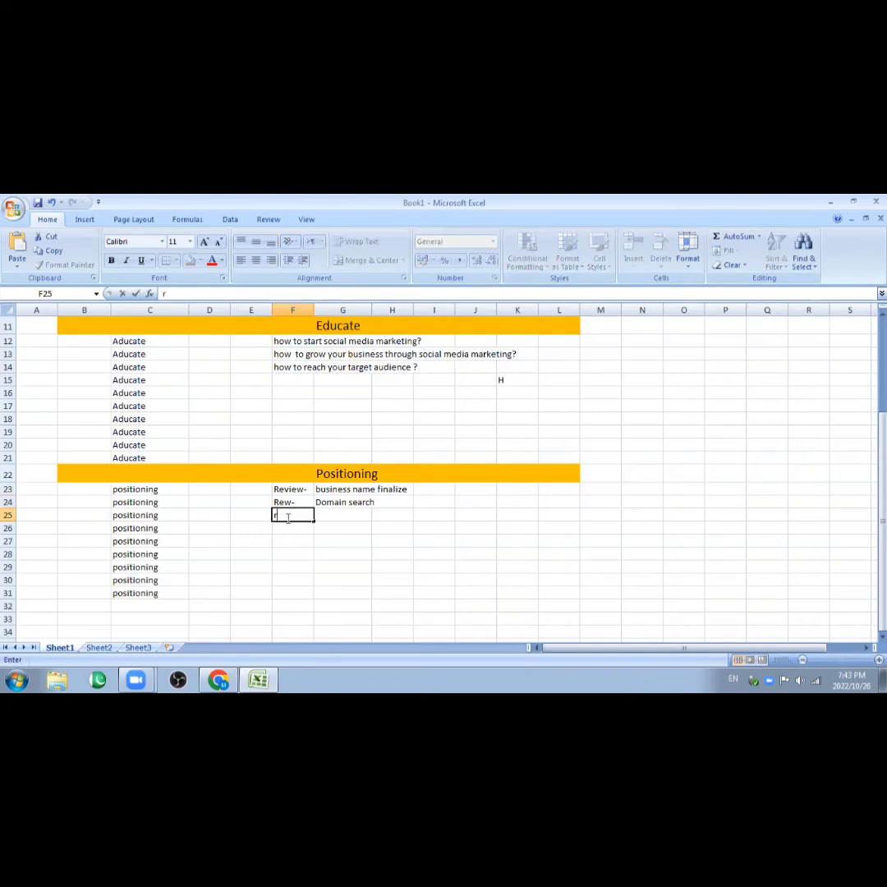
click(341, 515)
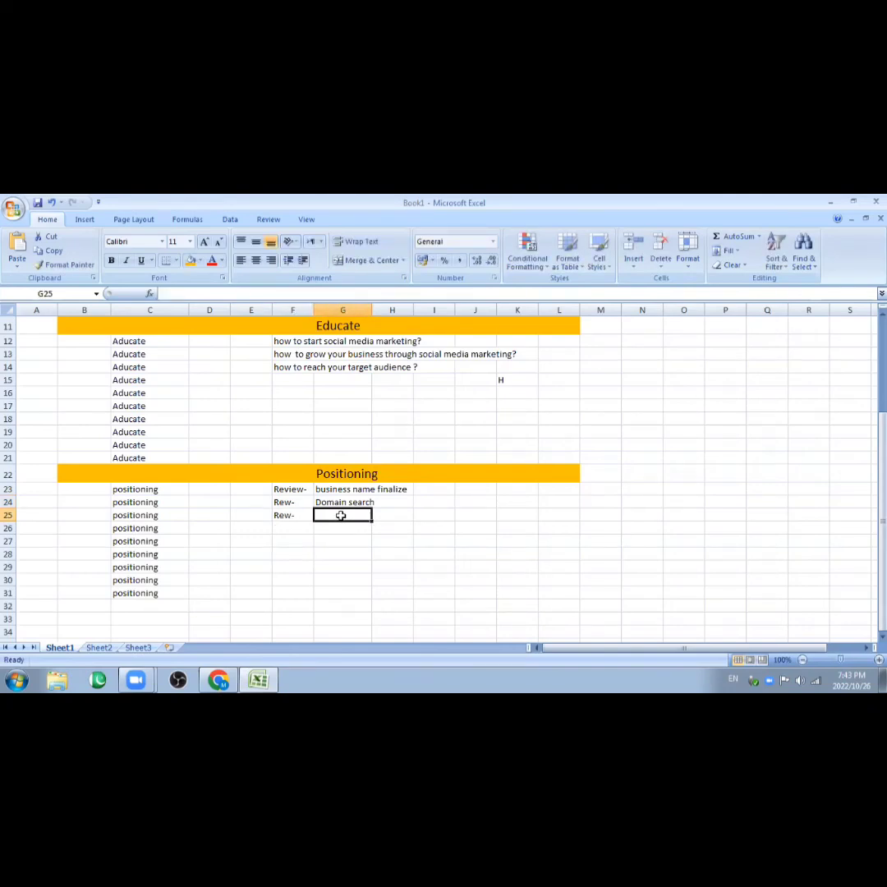
text(logo)
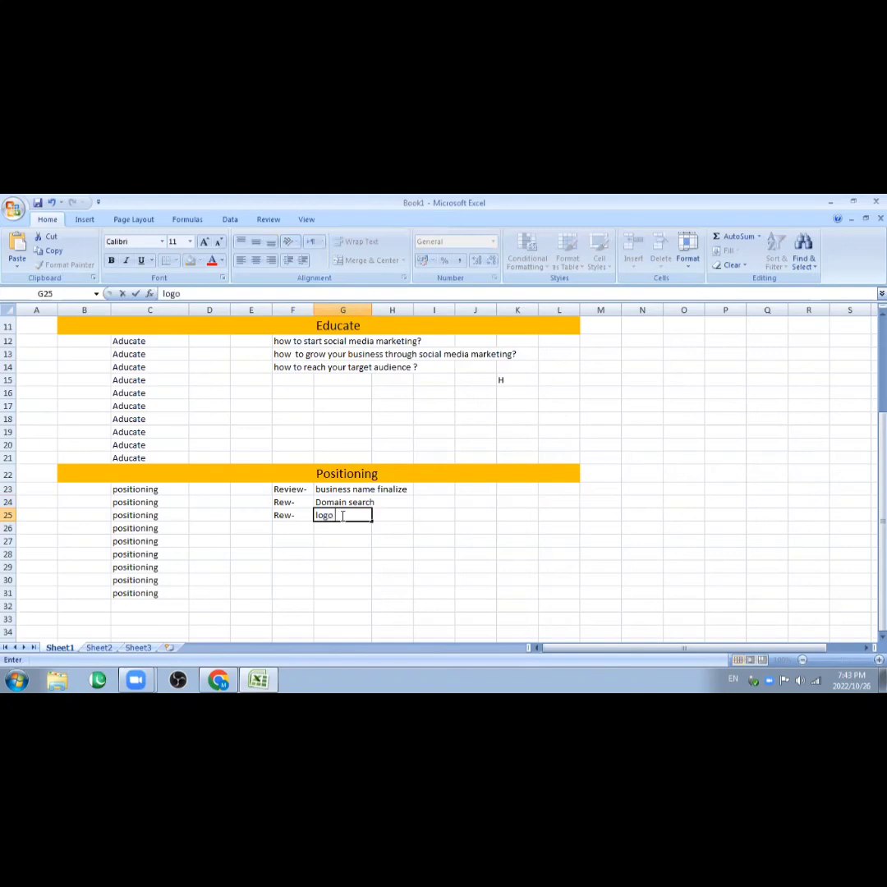
text( design)
- Enter the label "Rew-" in cell F26 under the Positioning heading
click(289, 530)
text(re)
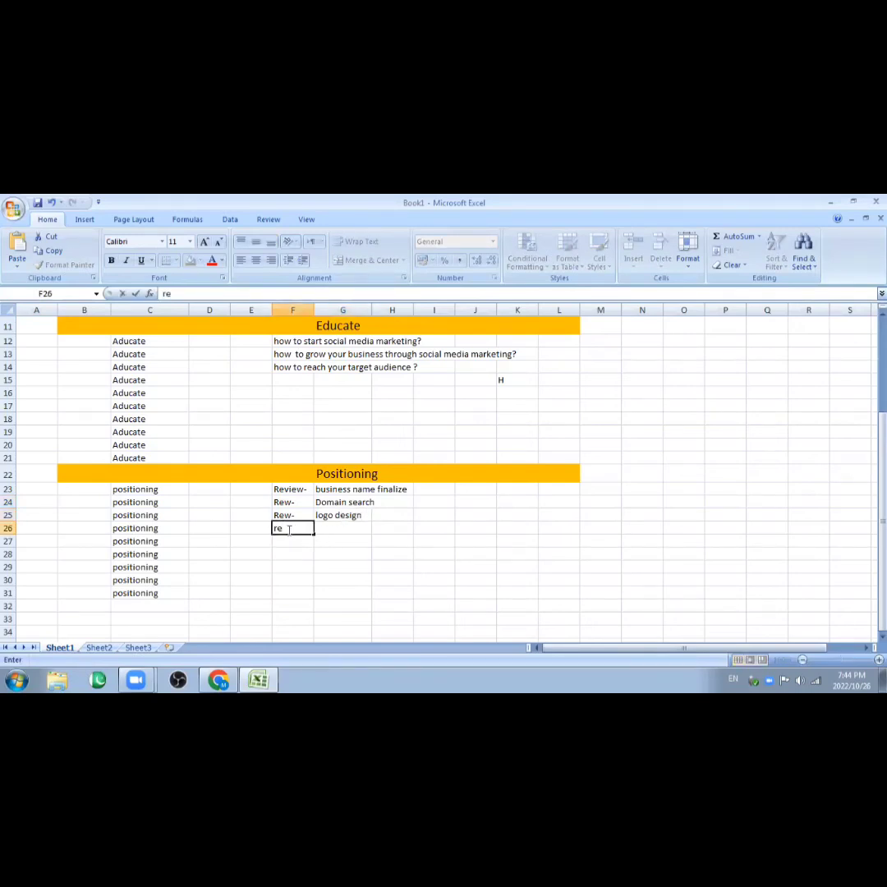
key(BackSpace)
key(BackSpace)
text(Rew-)
- Enter the topic "page setup" in cell G26 beside its "Rew-" label
click(340, 527)
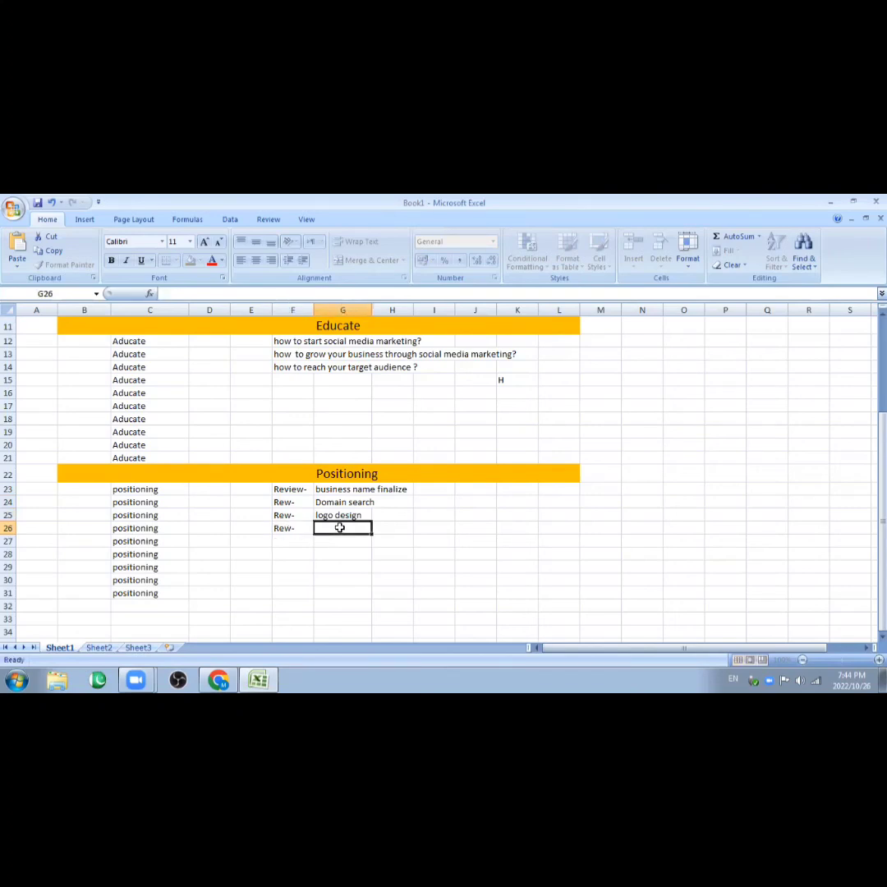
text(p)
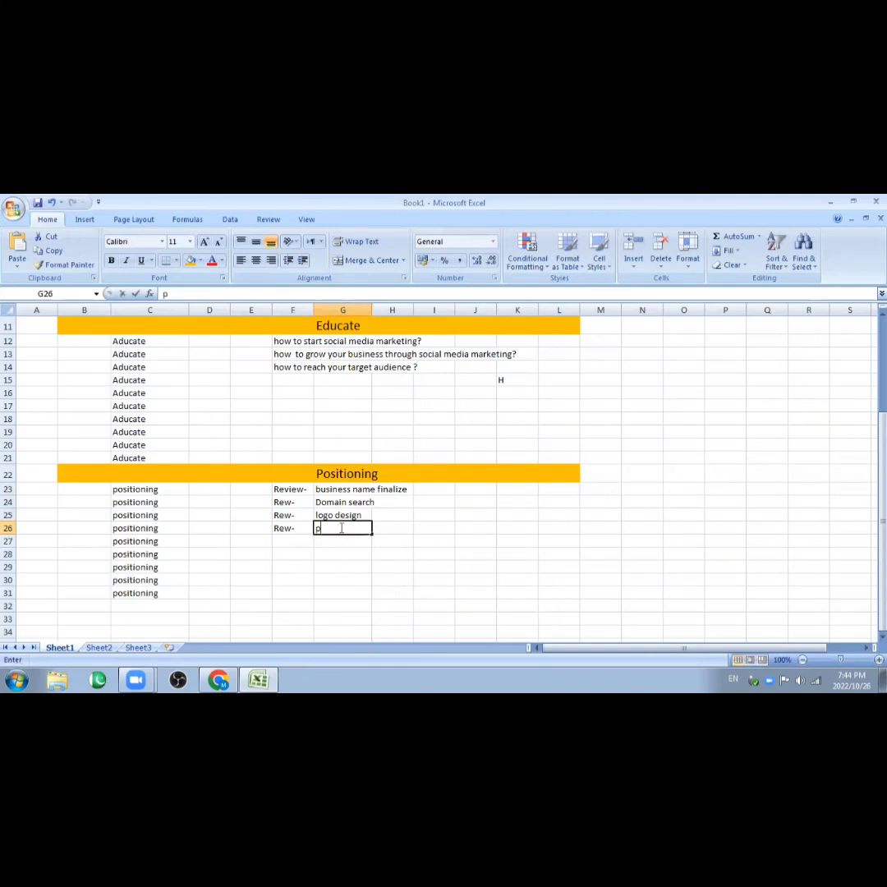
text(age set)
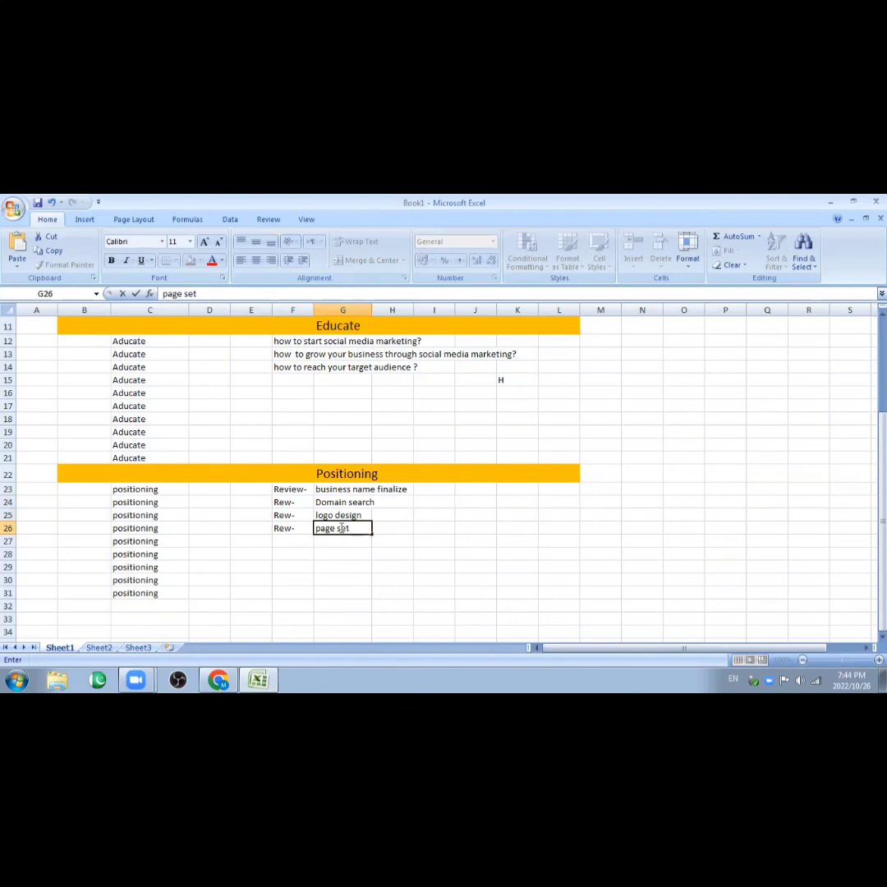
text(uo)
key(BackSpace)
text(p)
key(Return)
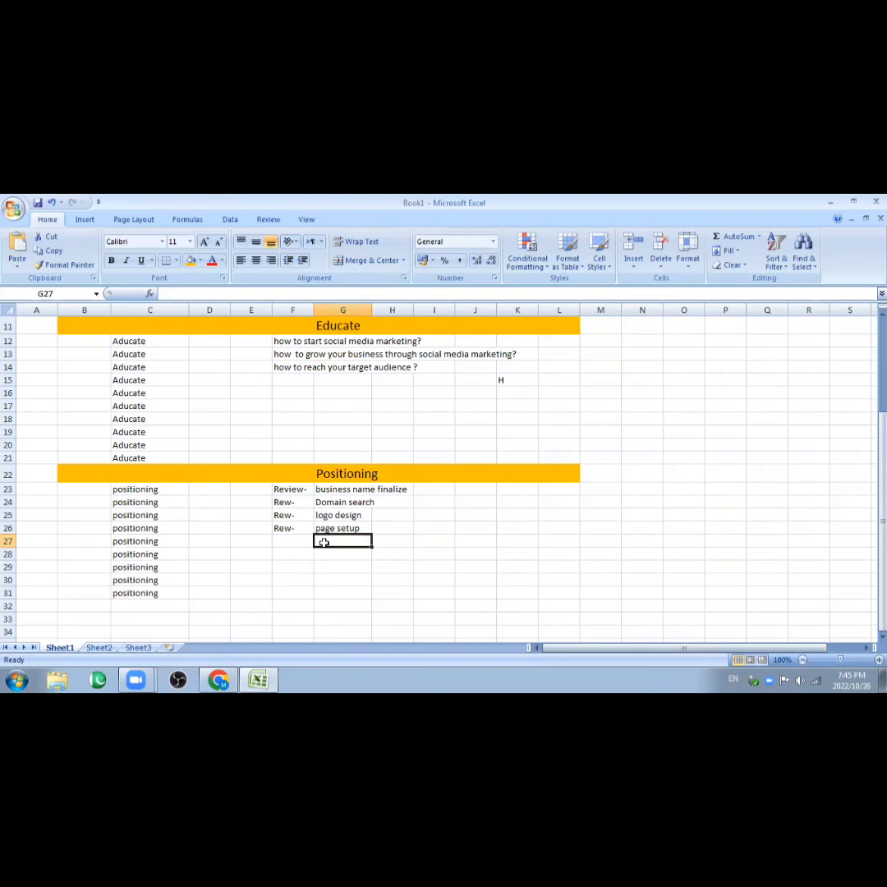
click(468, 253)
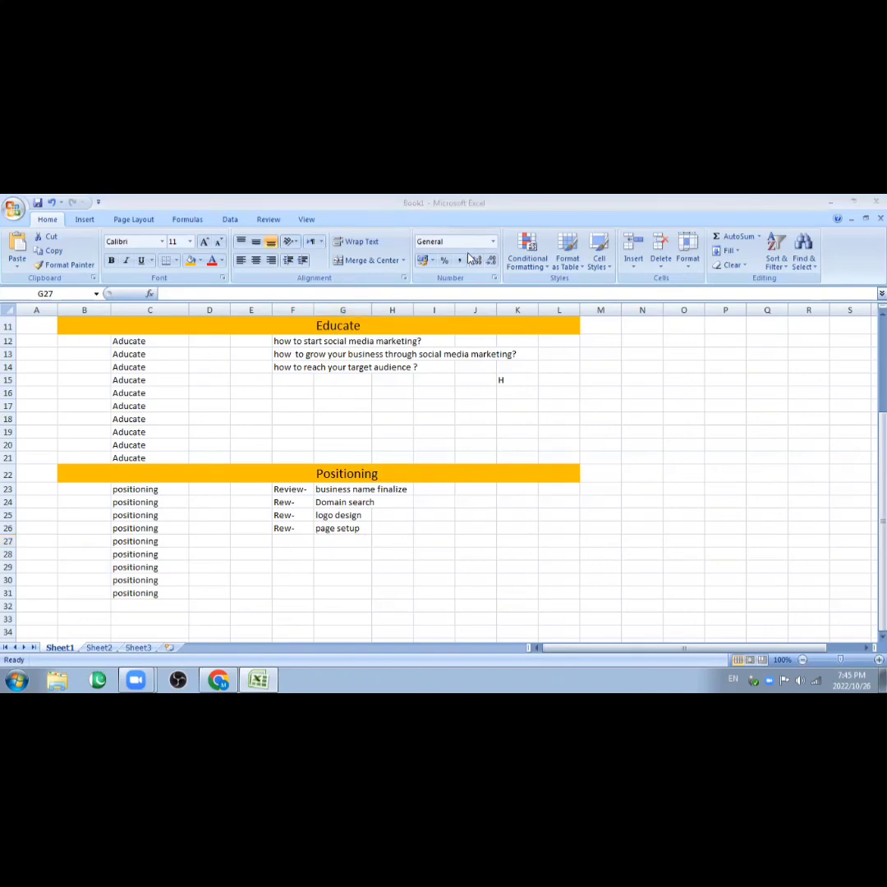